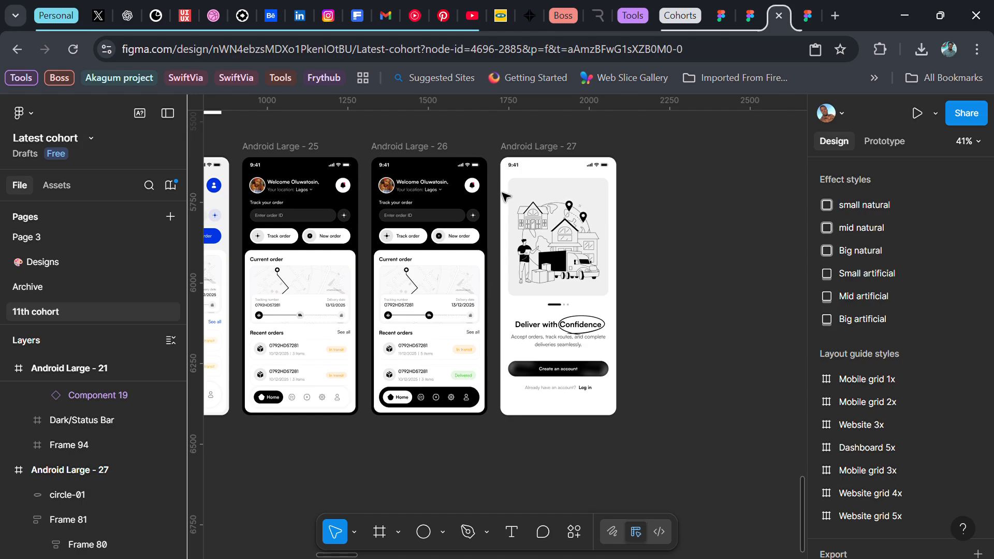
- Draw a new frame to the right of the onboarding screens, aligned with them
ctrl+scroll(513, 233, down, 3)
scroll(526, 269, right, 2)
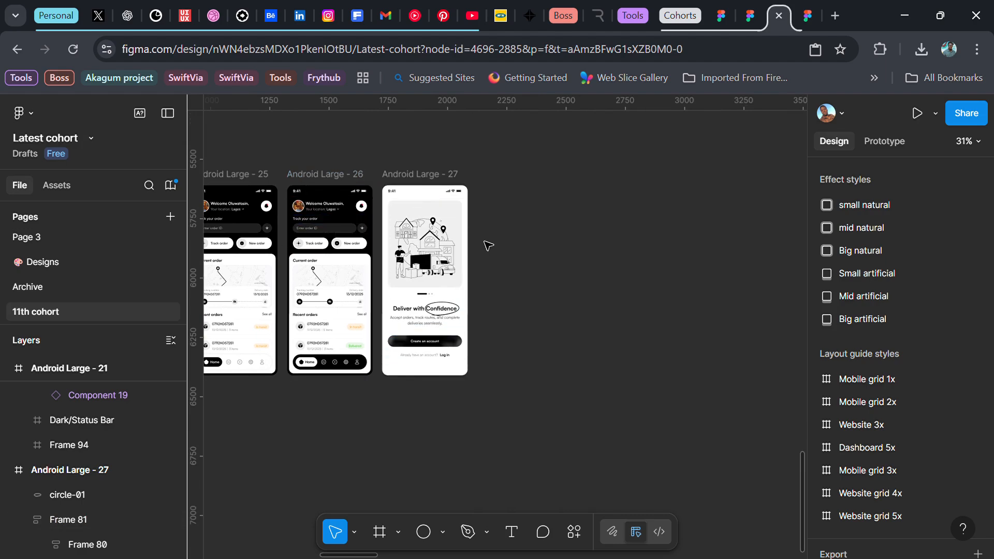
key(f)
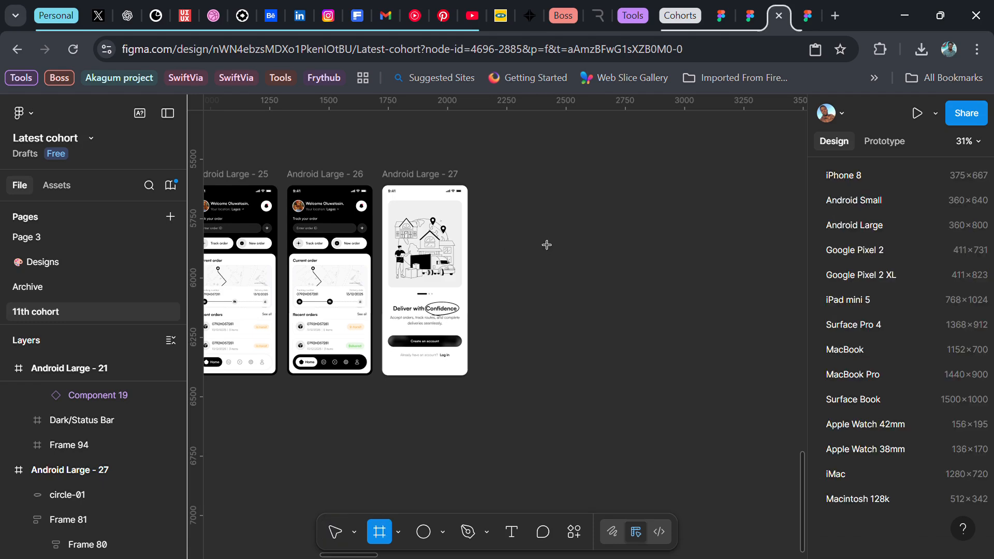
drag(516, 175, 741, 399)
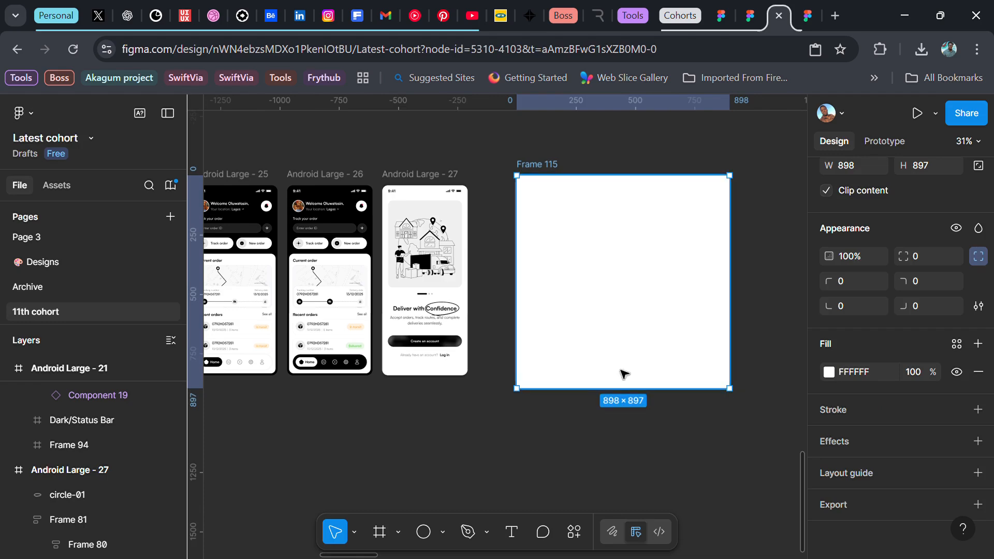
drag(594, 264, 584, 255)
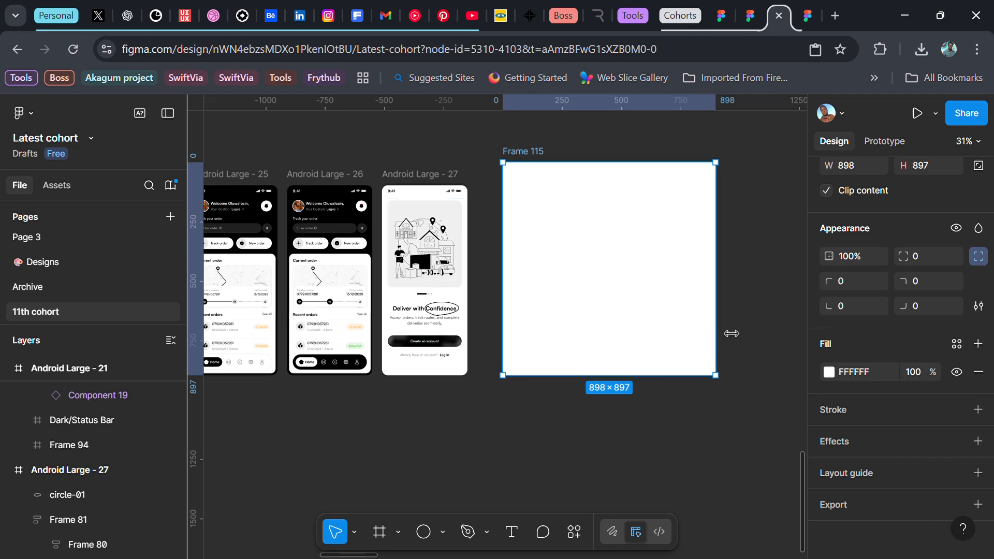
drag(728, 334, 688, 335)
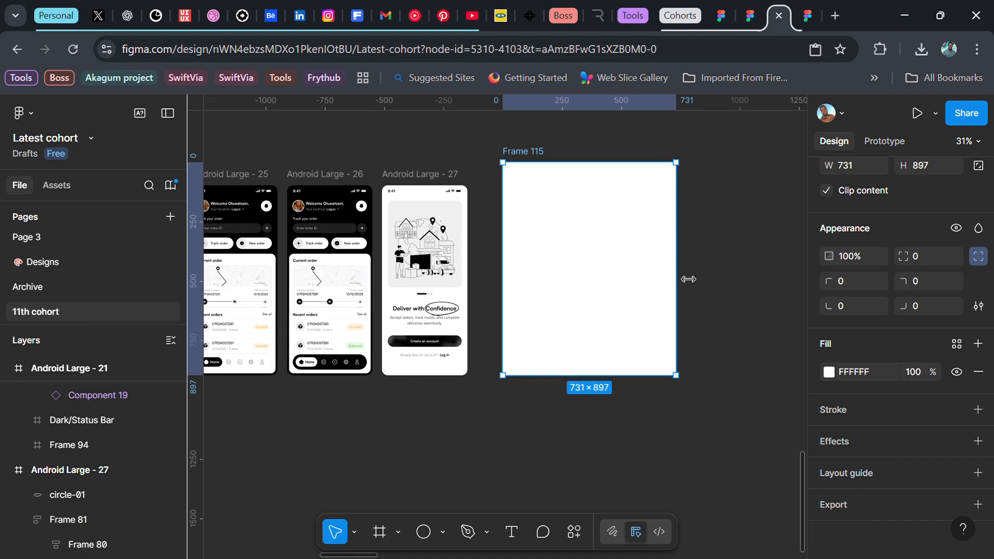
drag(688, 279, 742, 278)
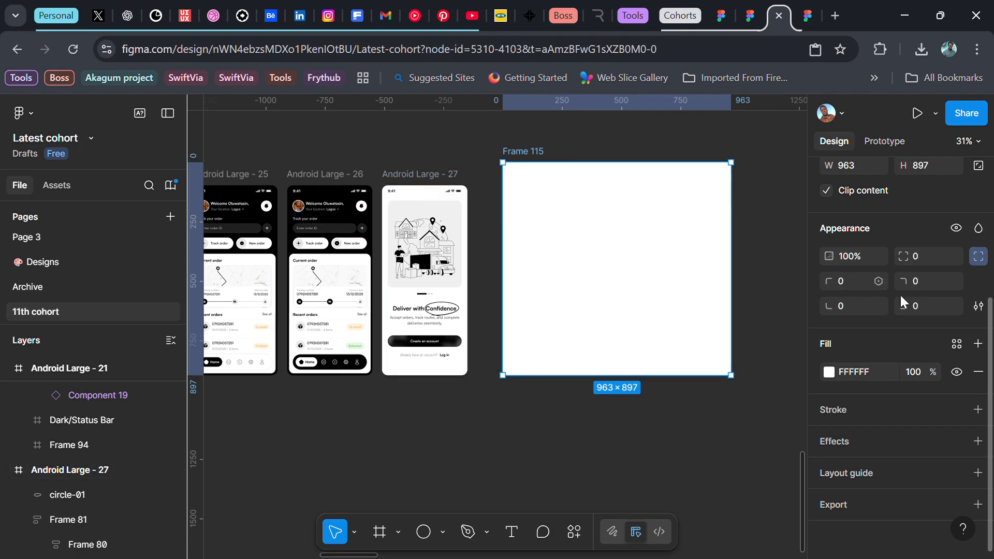
- Resize Frame 115 to 700 × 1000
scroll(886, 305, up, 3)
click(852, 321)
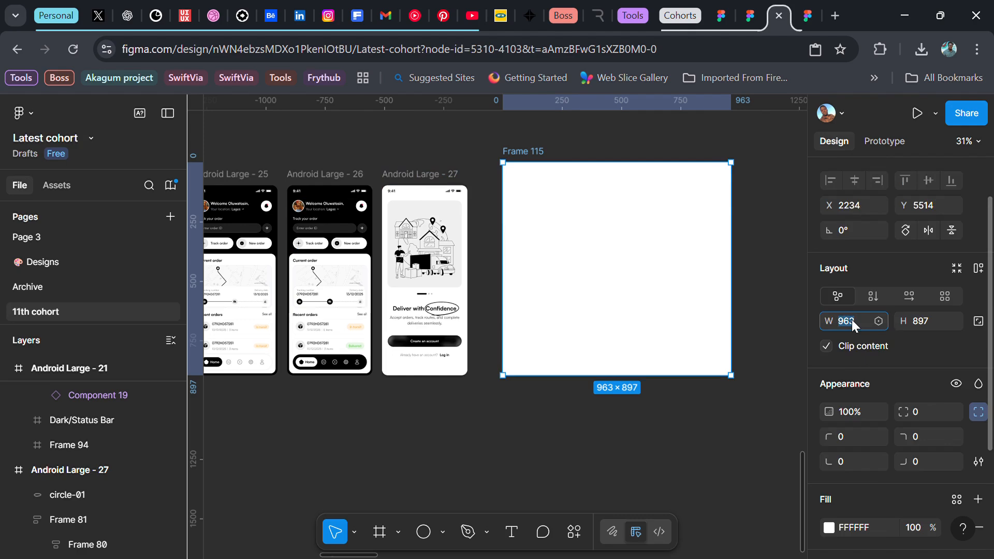
text(700)
key(Return)
click(938, 326)
text(1000)
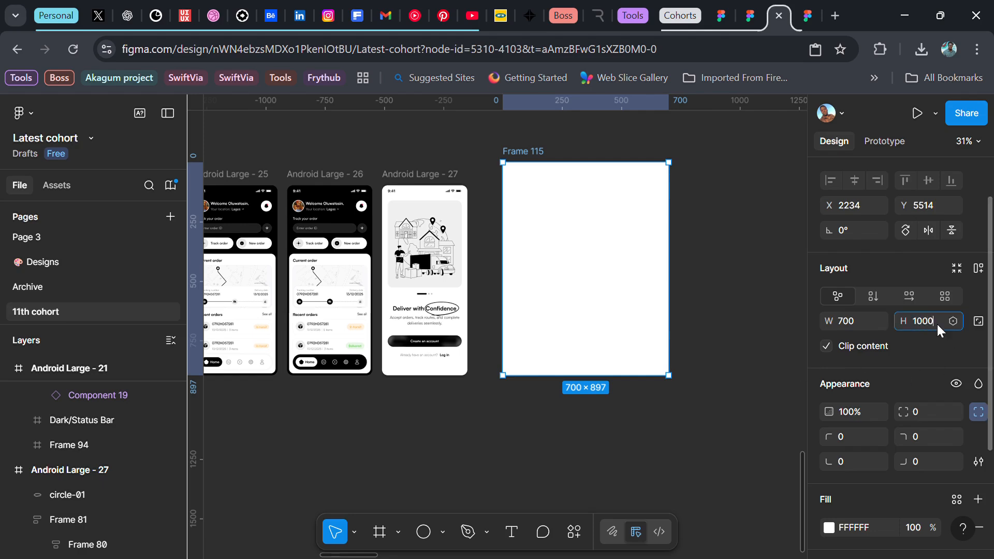
key(Return)
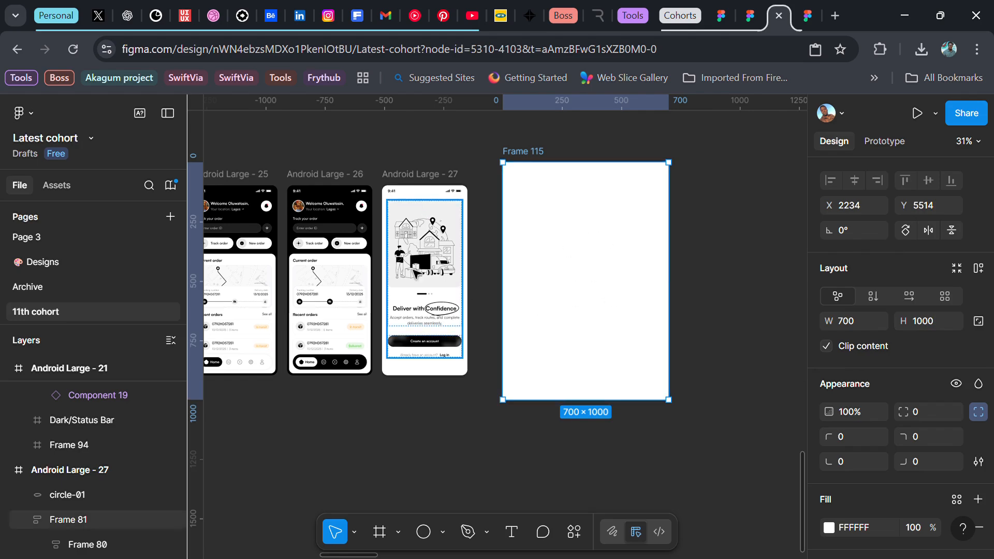
click(405, 179)
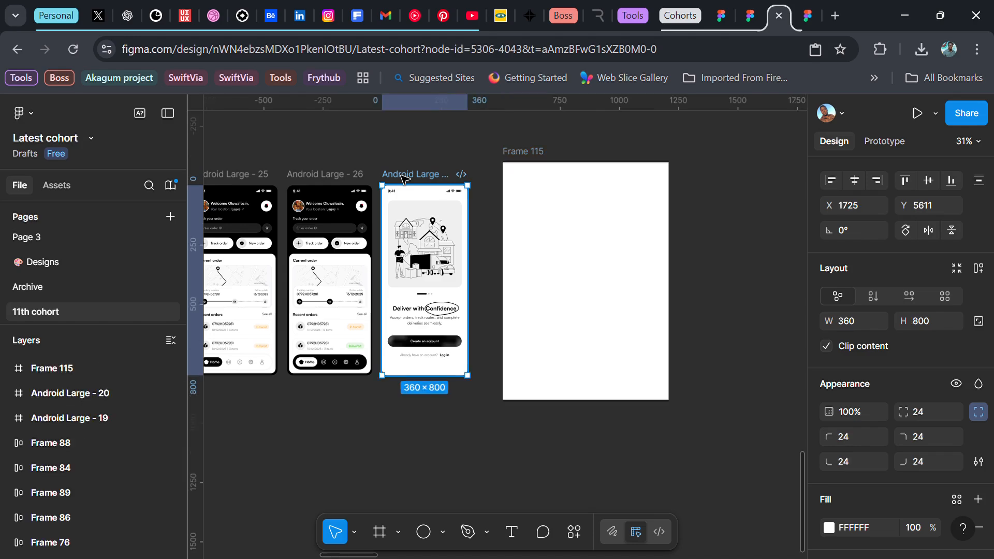
- Copy Android Large - 27 into Frame 115 and centre it horizontally and vertically
drag(410, 211, 582, 215)
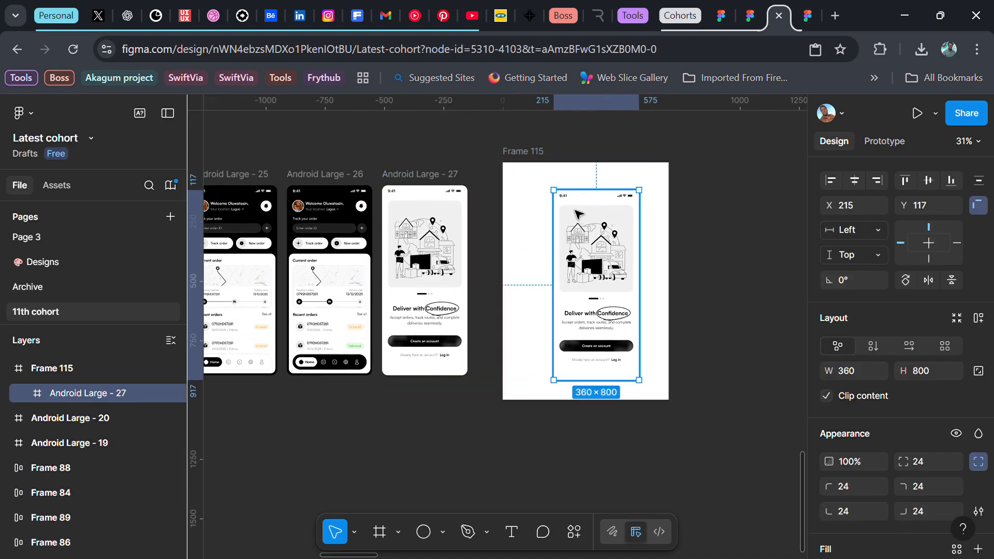
click(854, 178)
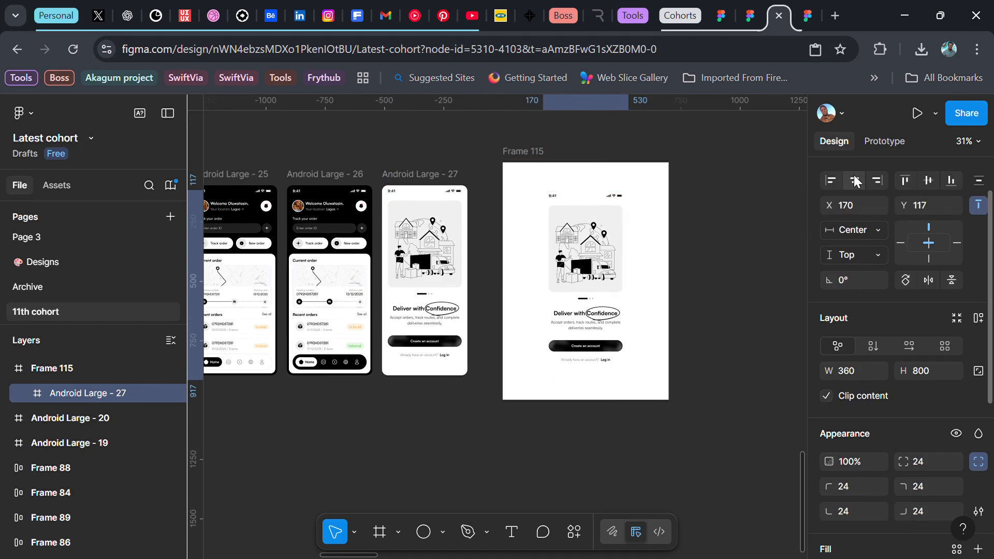
click(928, 180)
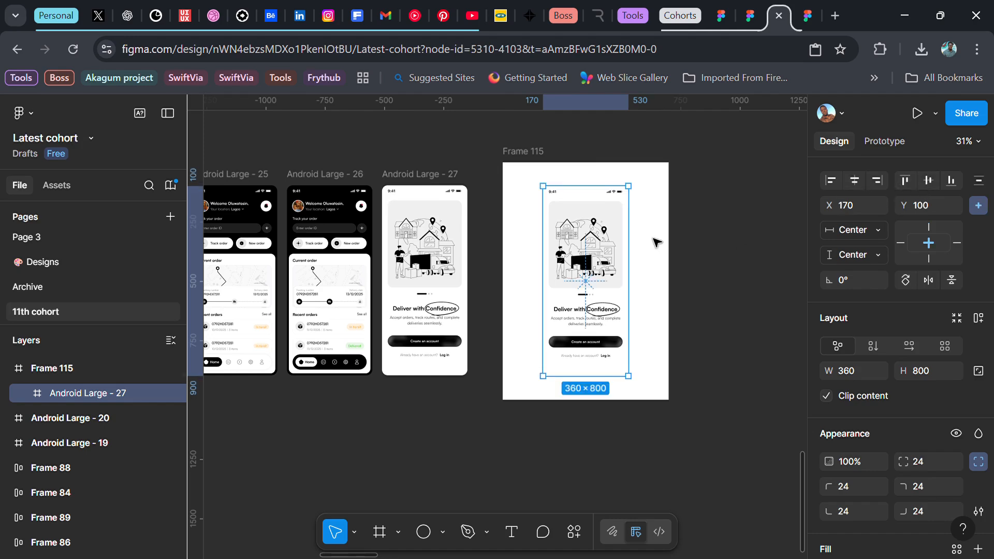
scroll(657, 245, up, 2)
scroll(656, 245, up, 3)
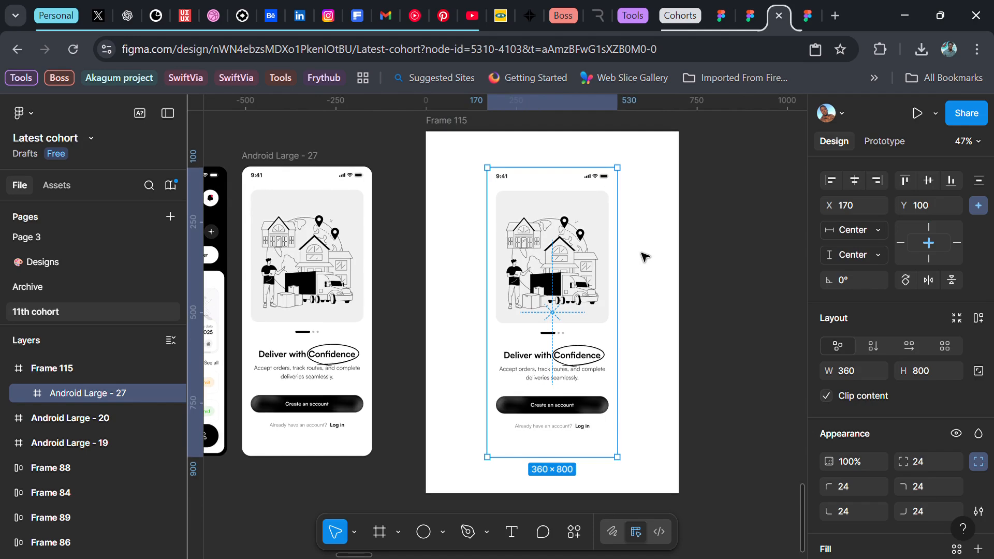
click(644, 257)
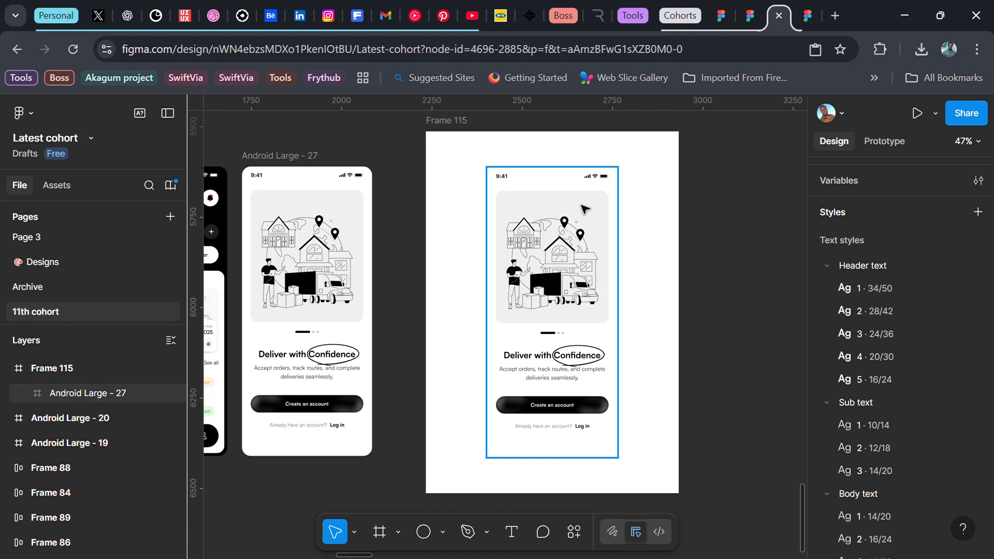
- Set Frame 115's fill lightness to 93, making it light grey EDEDED
click(464, 126)
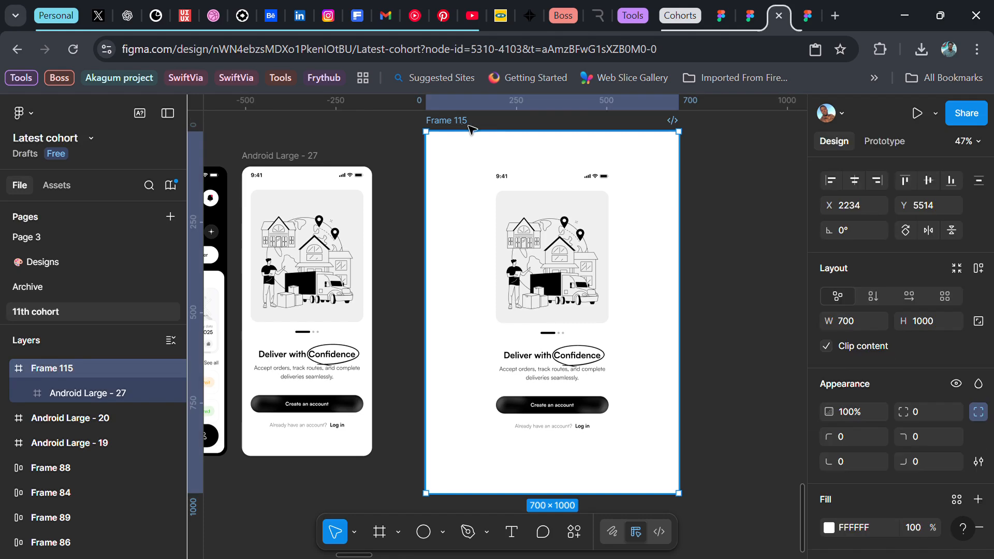
scroll(878, 393, down, 5)
click(829, 295)
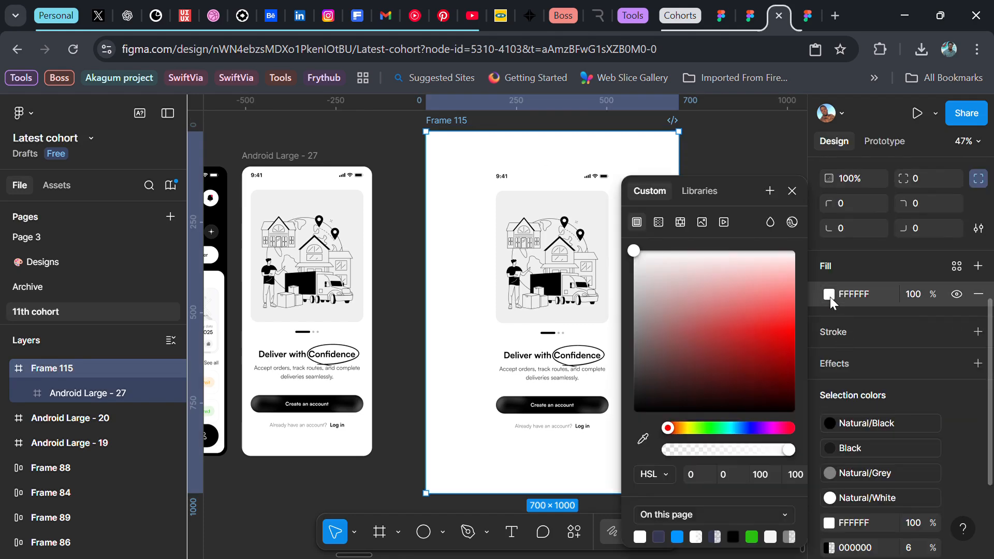
scroll(577, 371, right, 2)
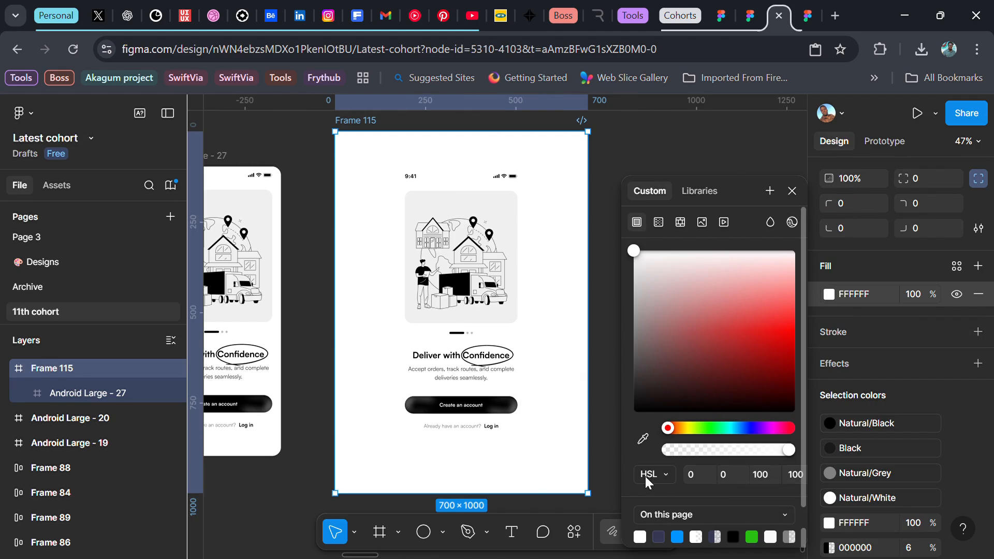
click(763, 474)
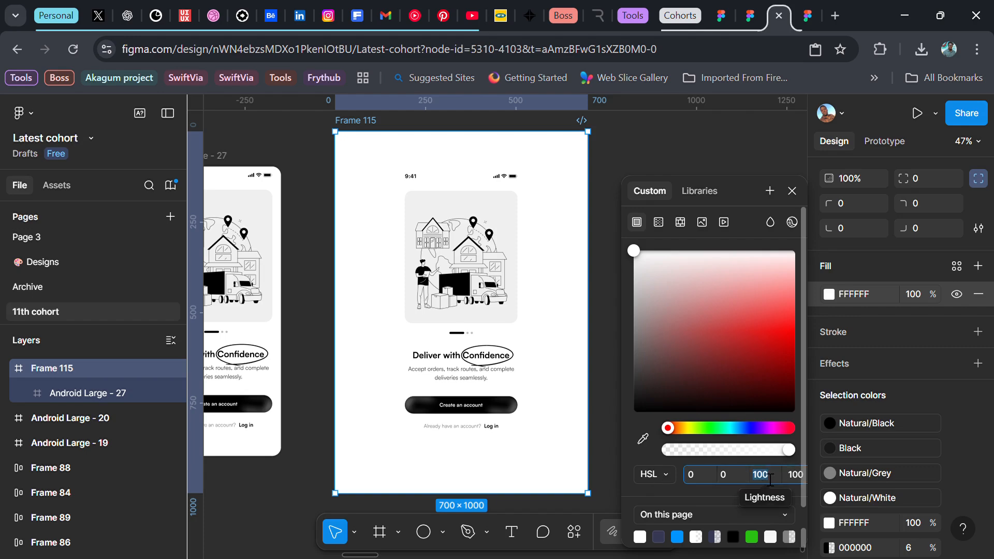
text(93)
key(Return)
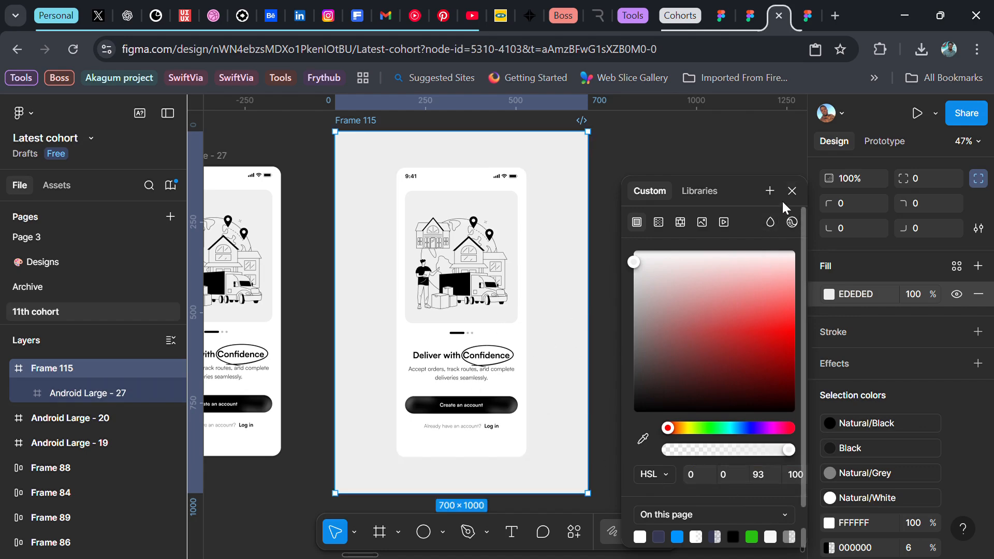
click(792, 191)
click(657, 269)
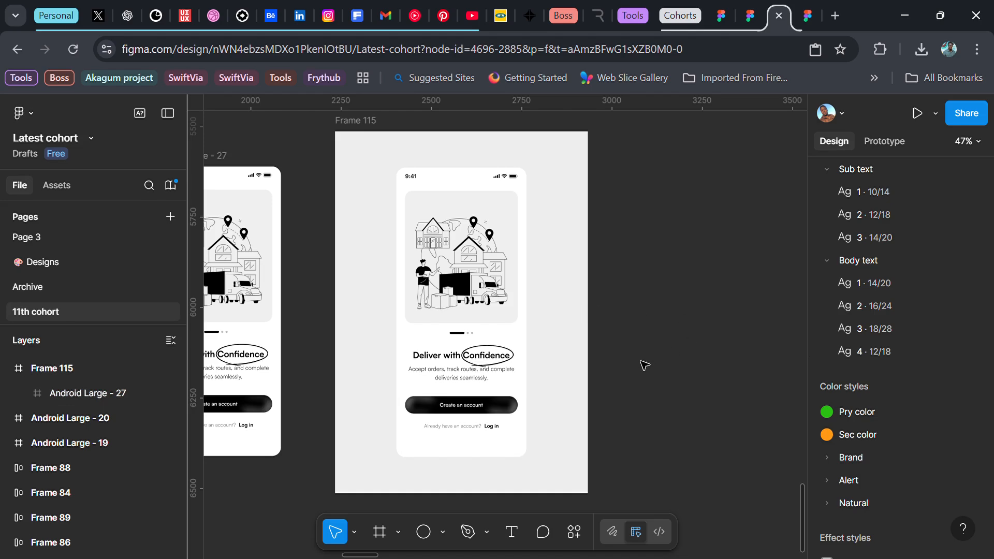
- Add an 'Orakle' text box inside Frame 115
key(t)
click(549, 402)
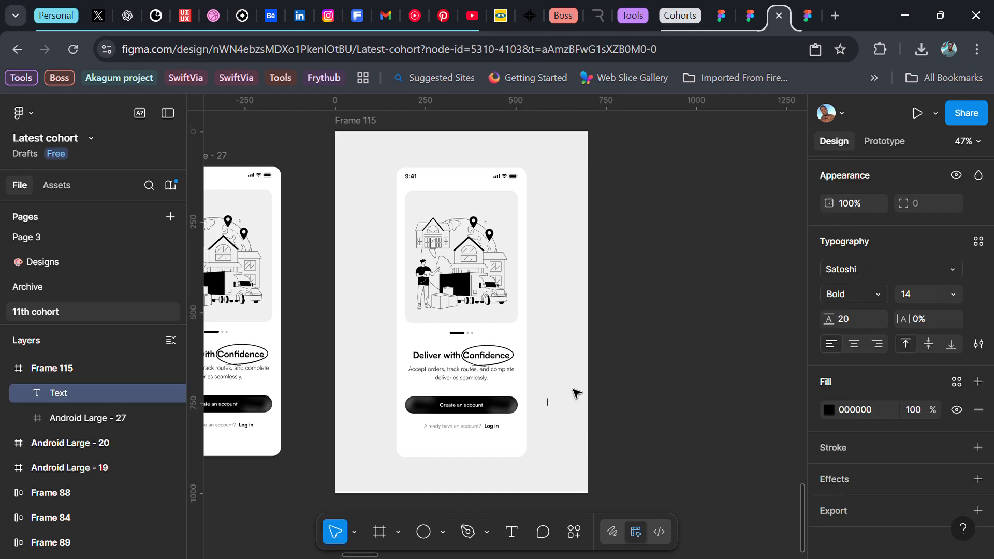
text(Orakle)
key(Escape)
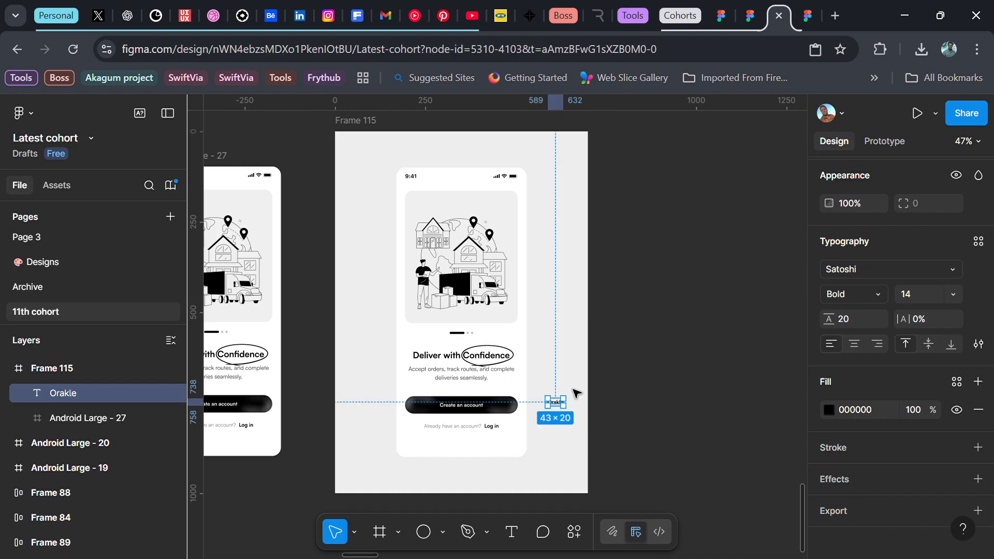
- Set the Orakle text to Taken by Vultures Demo, size 40, in Frame 115's top-left corner
click(926, 268)
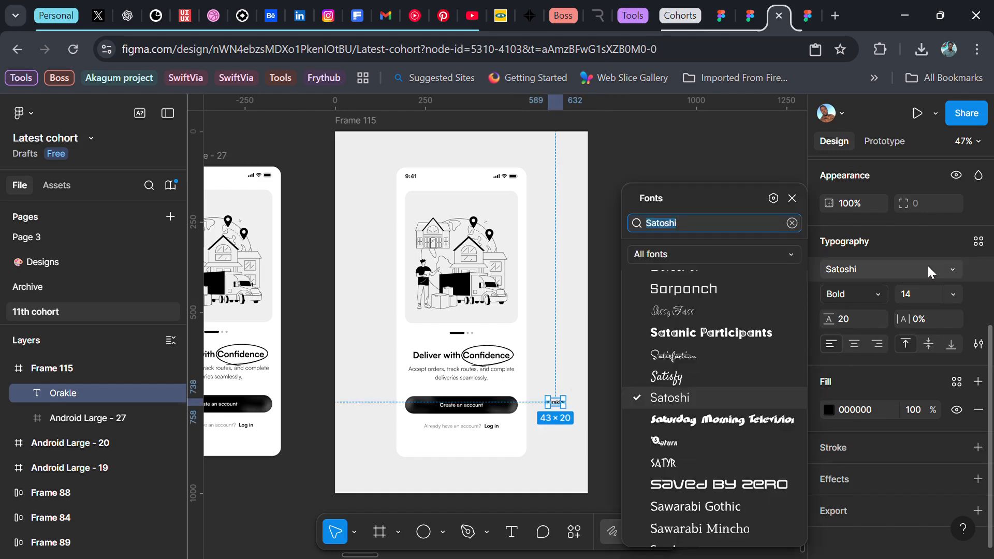
text(taken)
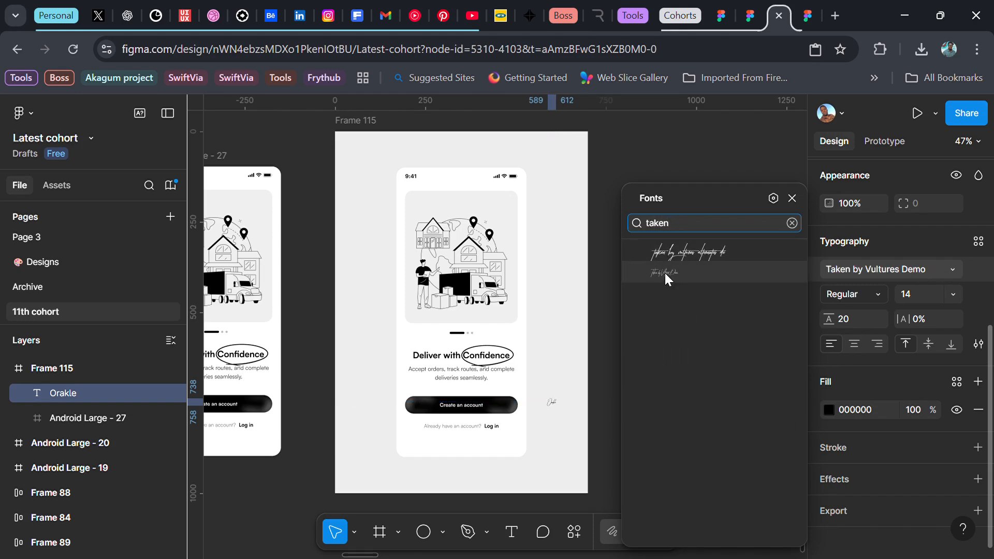
click(666, 273)
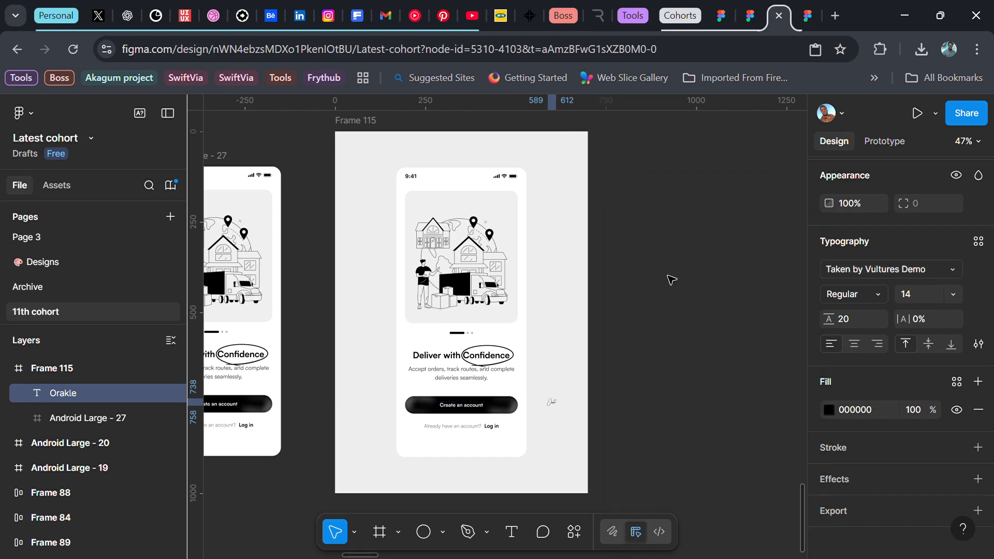
click(952, 293)
click(929, 386)
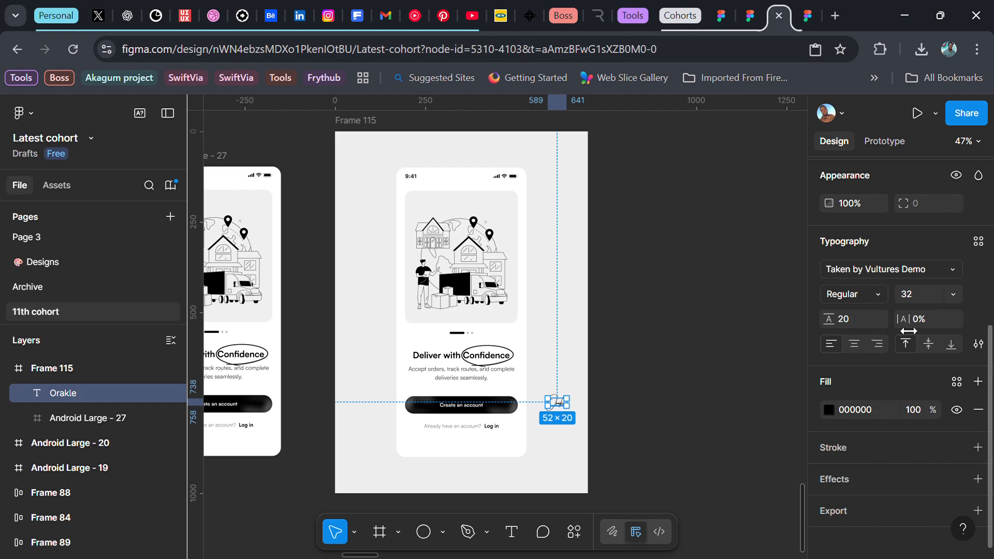
click(952, 294)
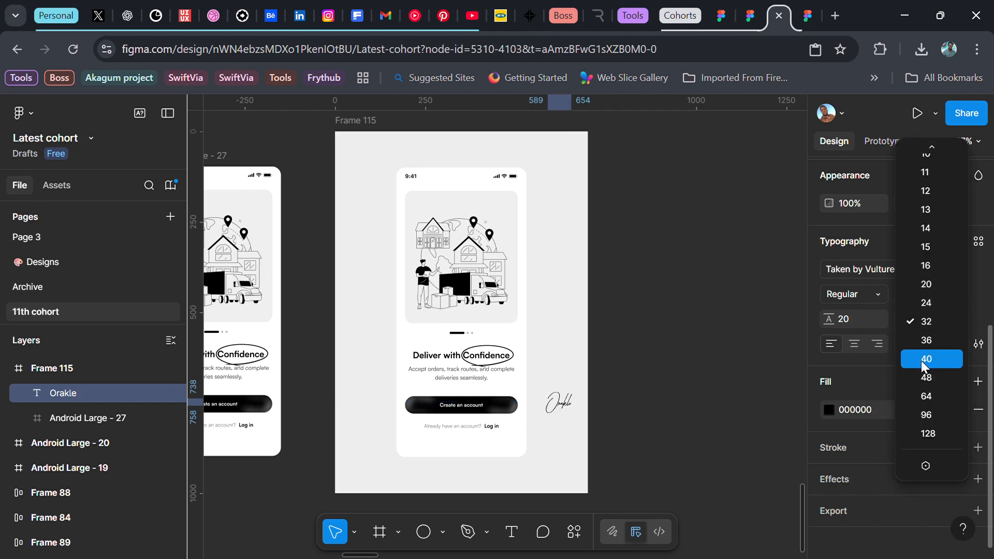
click(923, 359)
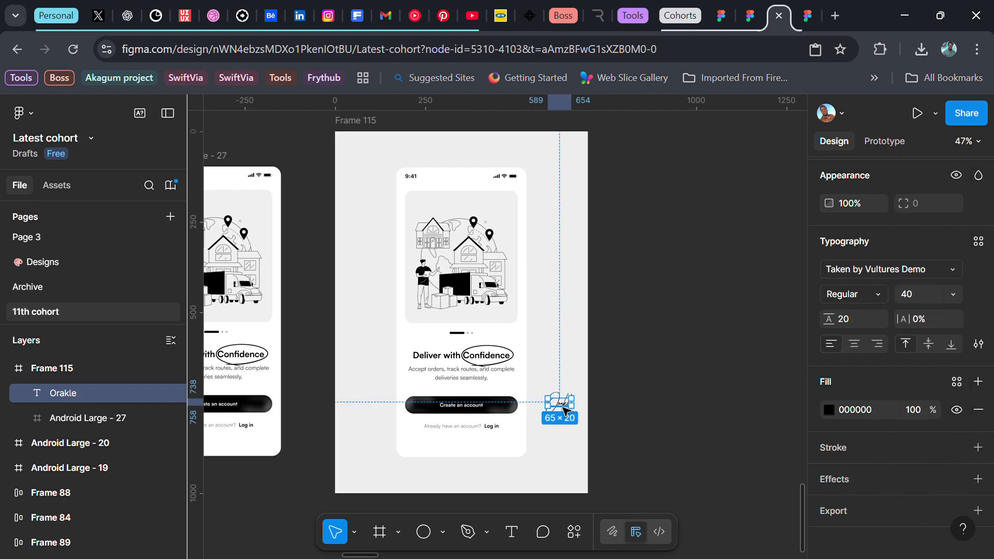
drag(564, 411, 380, 170)
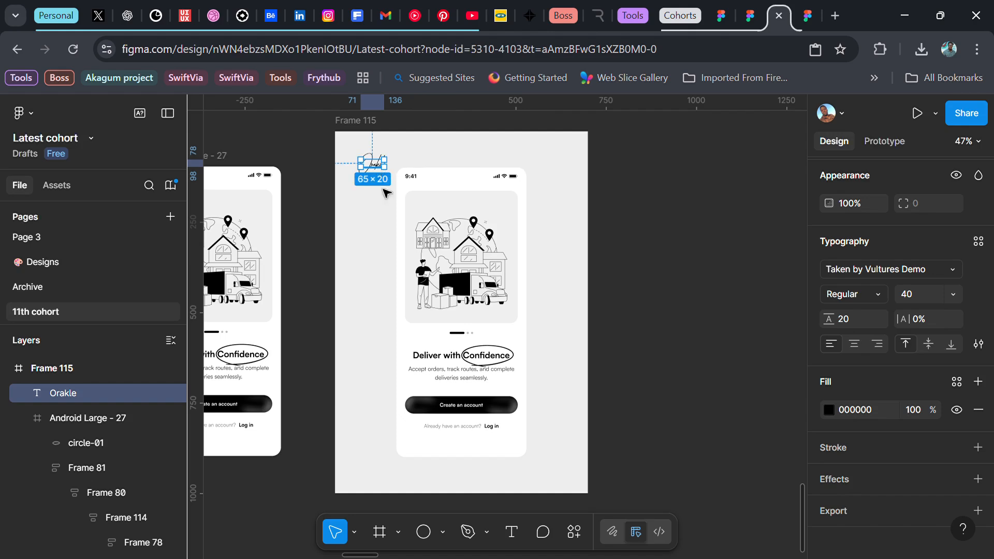
click(317, 167)
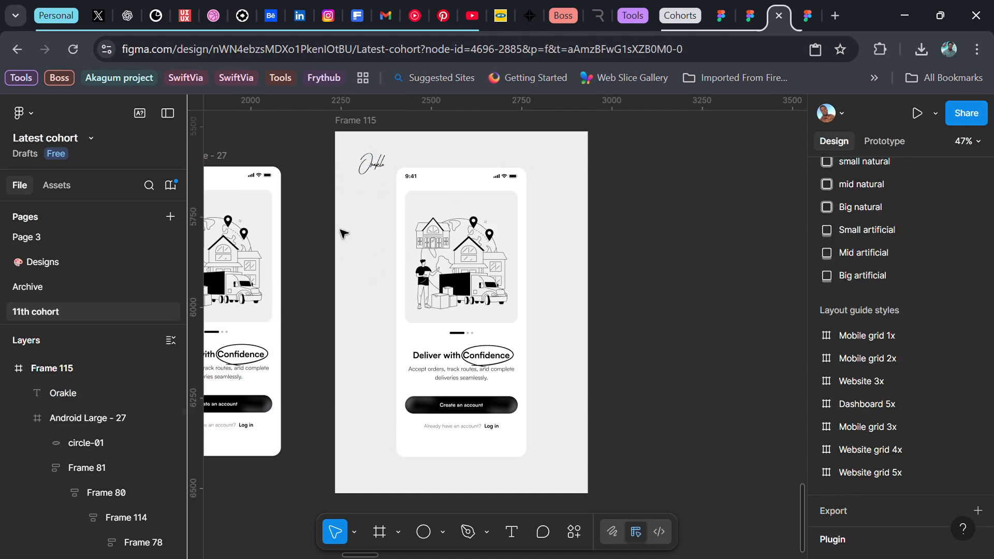
- Add a 3x PNG export setting to Frame 115 and export it
click(357, 135)
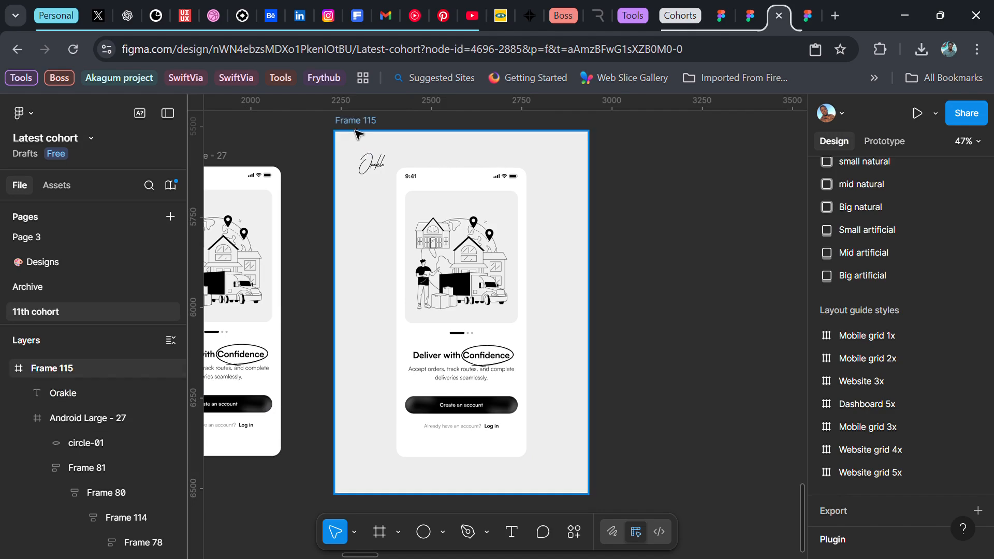
scroll(927, 366, up, 1)
scroll(870, 357, down, 1)
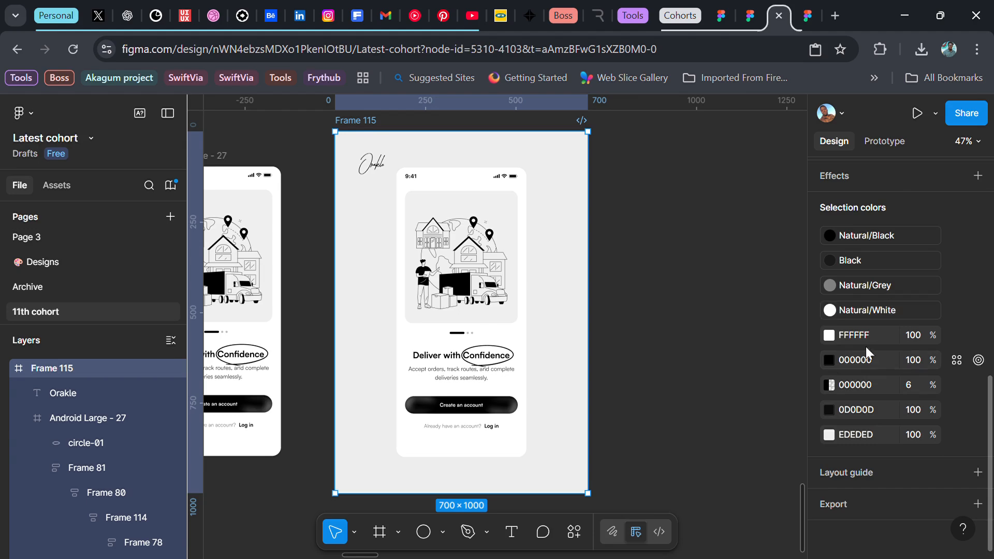
click(978, 504)
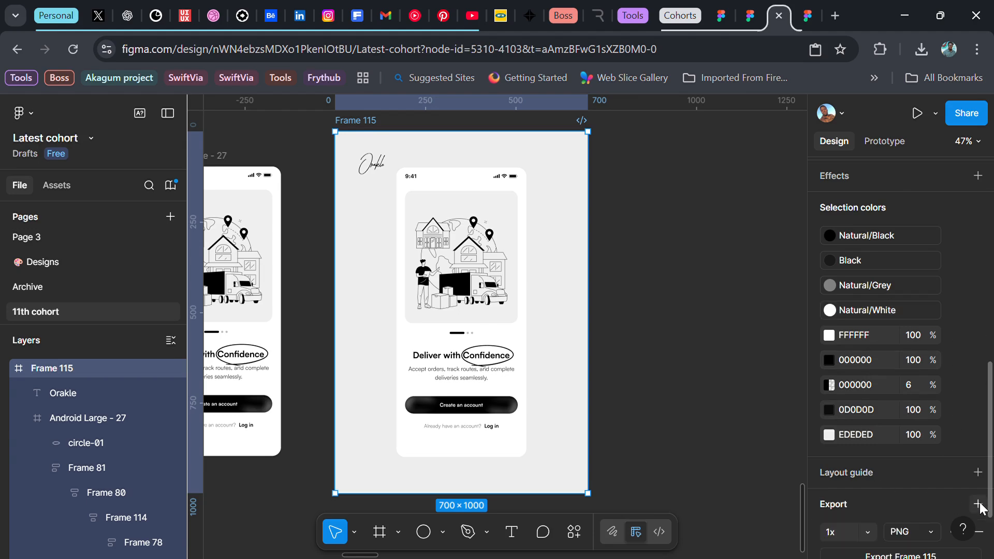
scroll(888, 460, down, 2)
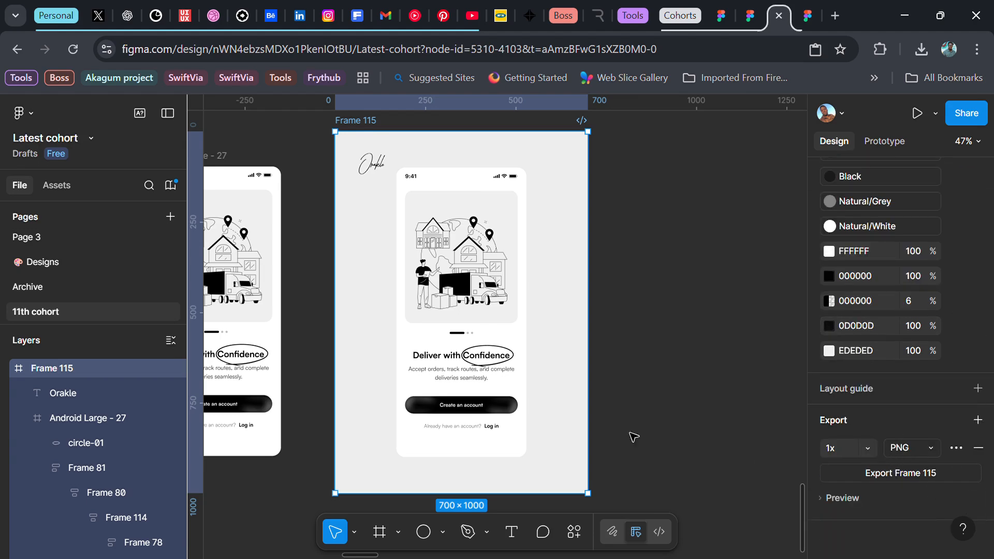
click(866, 449)
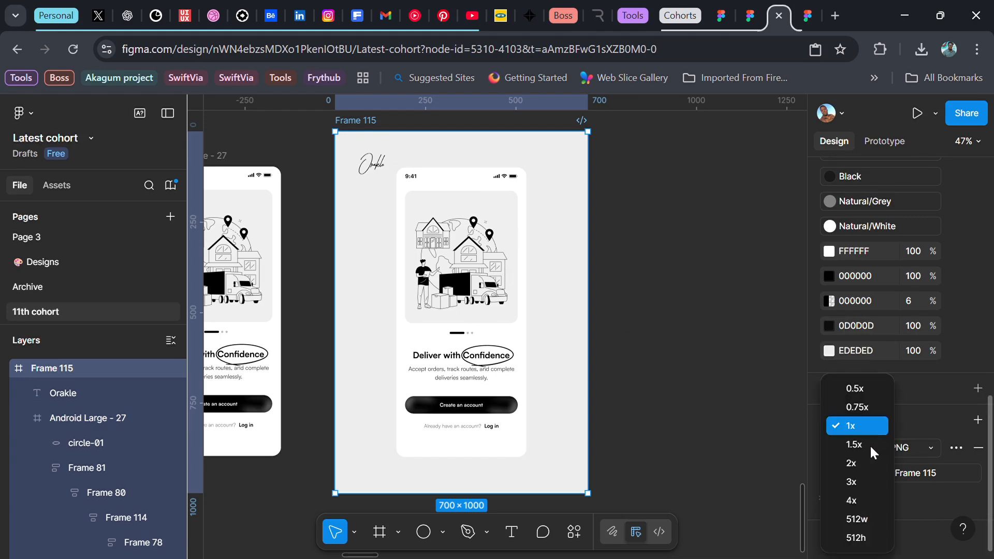
click(854, 480)
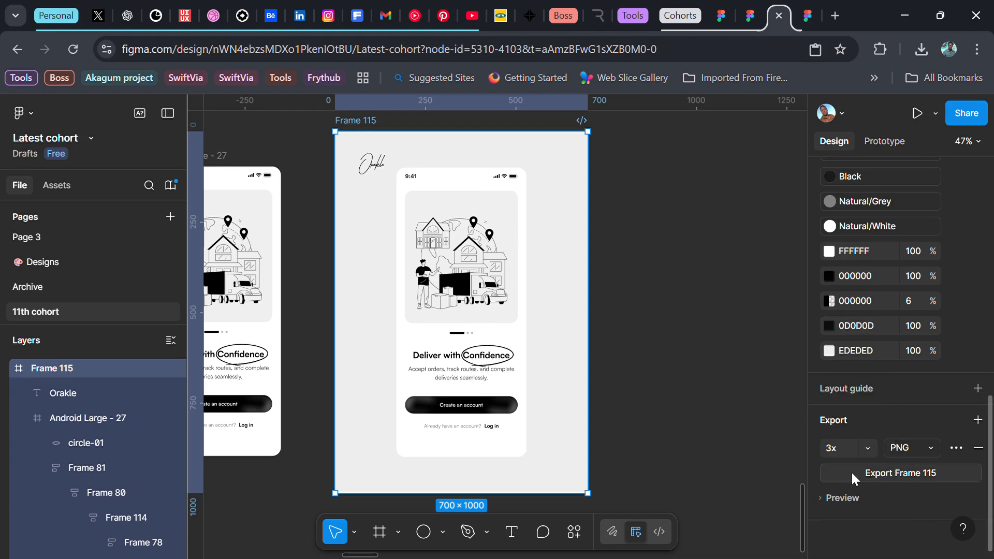
click(931, 448)
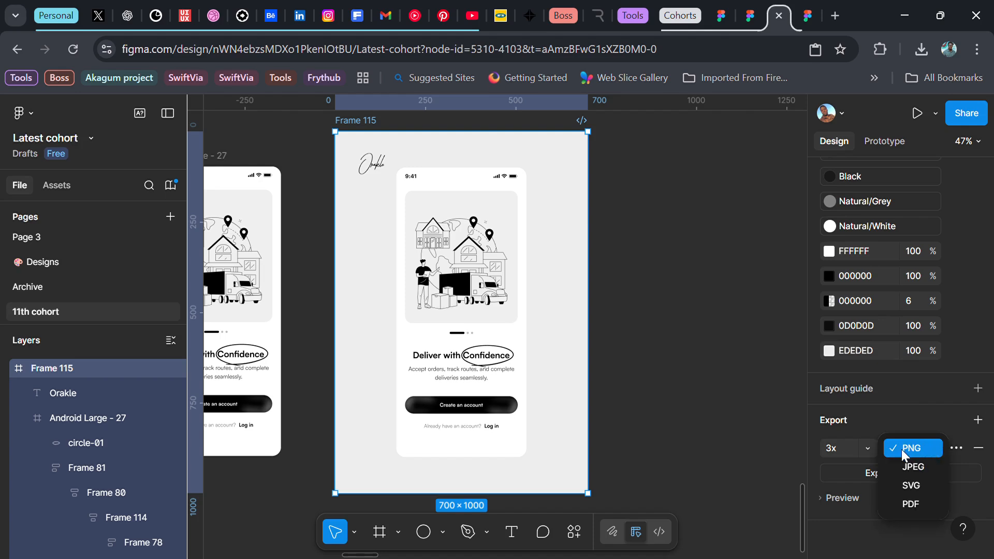
click(918, 454)
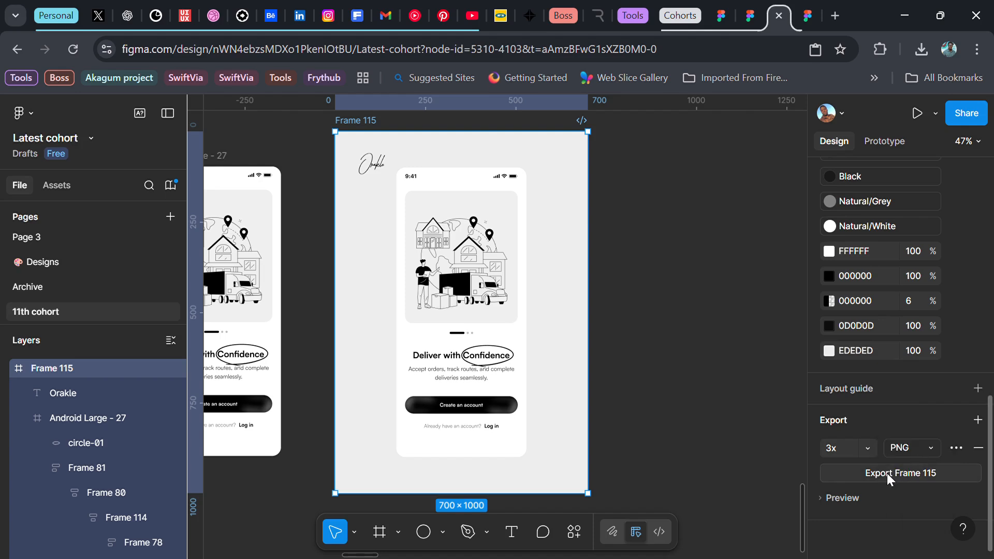
click(864, 481)
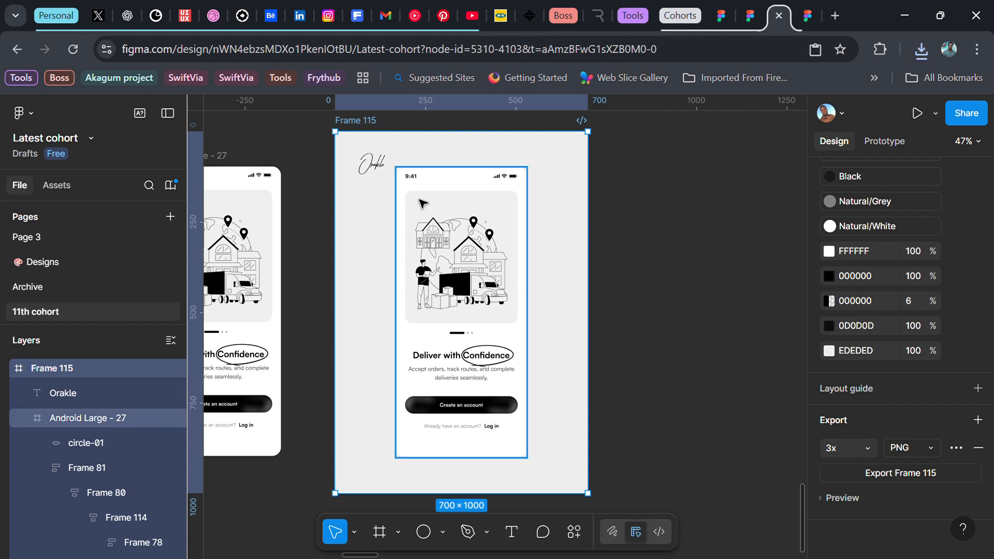
- Delete the Orakle signature text from Frame 115
drag(384, 188, 418, 164)
click(438, 172)
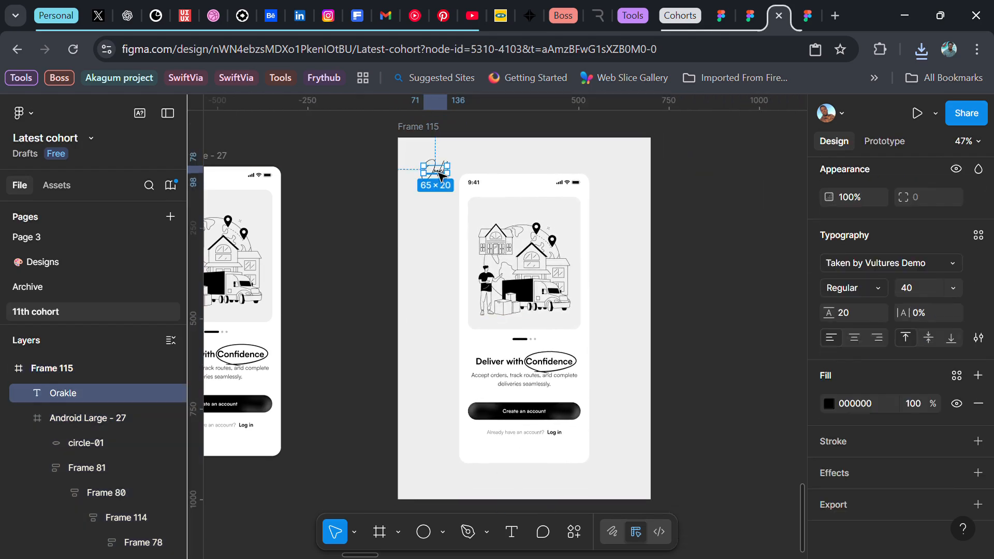
key(Delete)
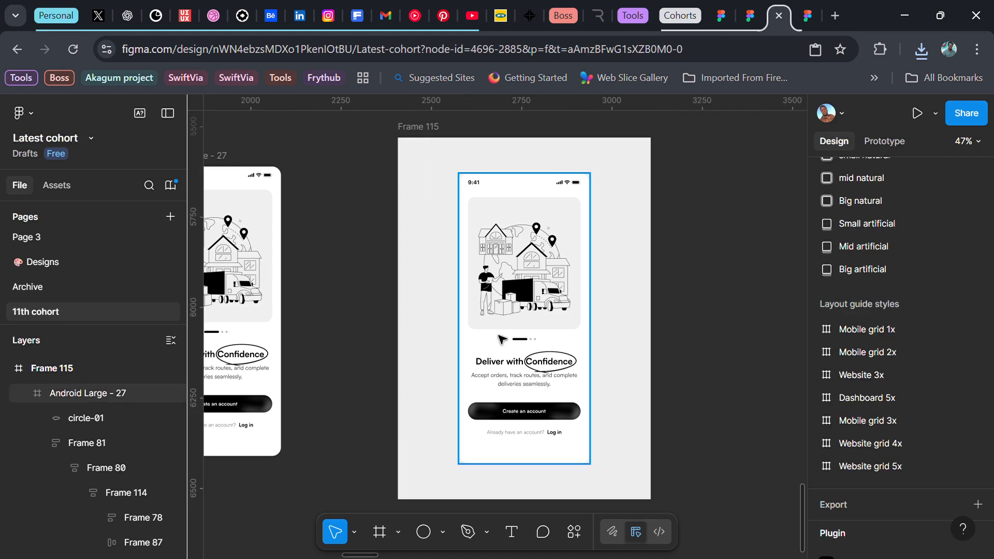
- Add the designer's name in Header text/5 at Frame 115's bottom centre, wrapped in auto layout
key(t)
click(434, 348)
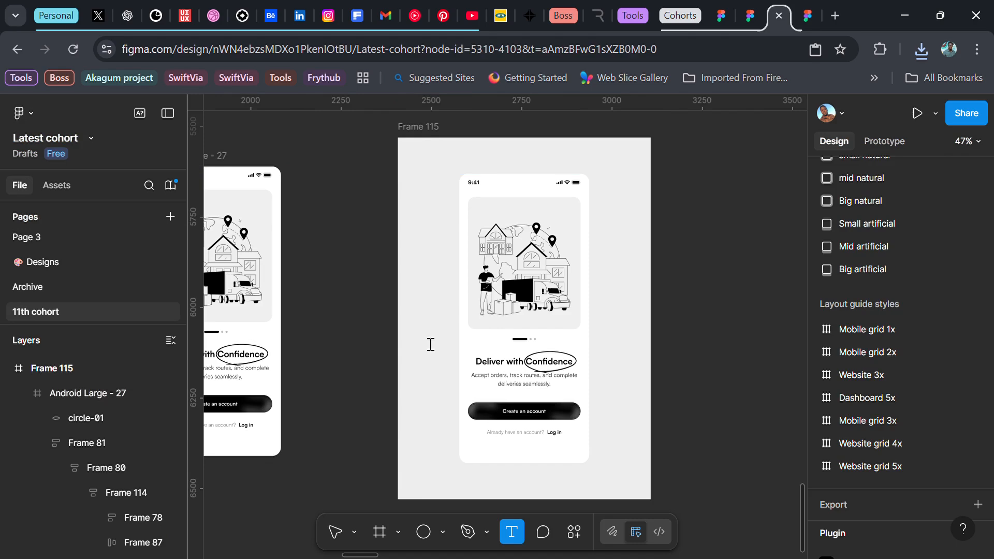
text(Jelil Ajao)
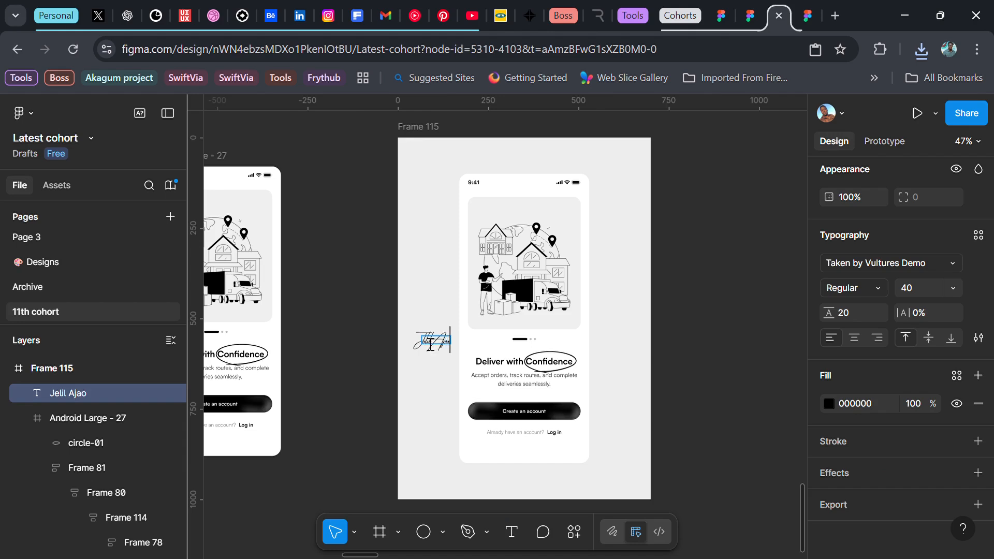
key(Escape)
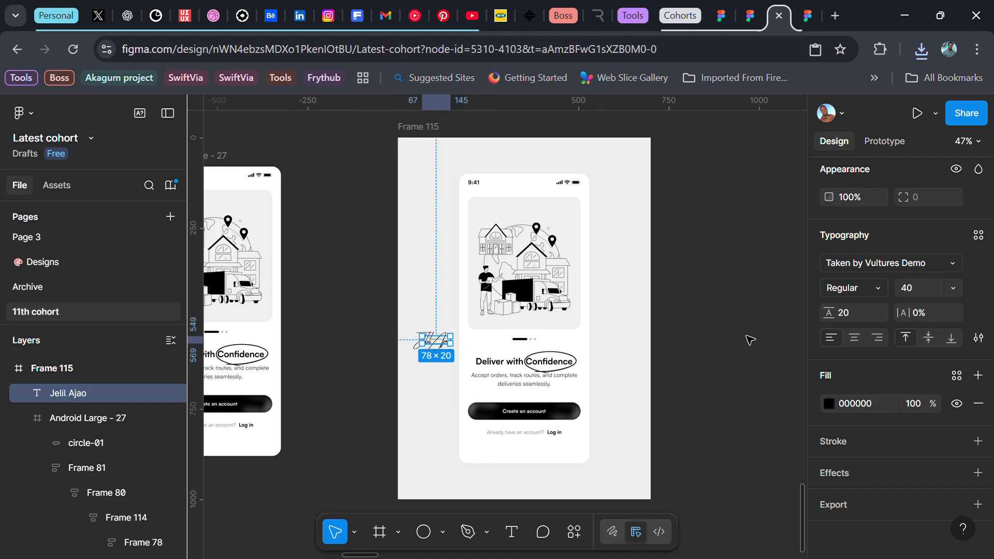
click(978, 235)
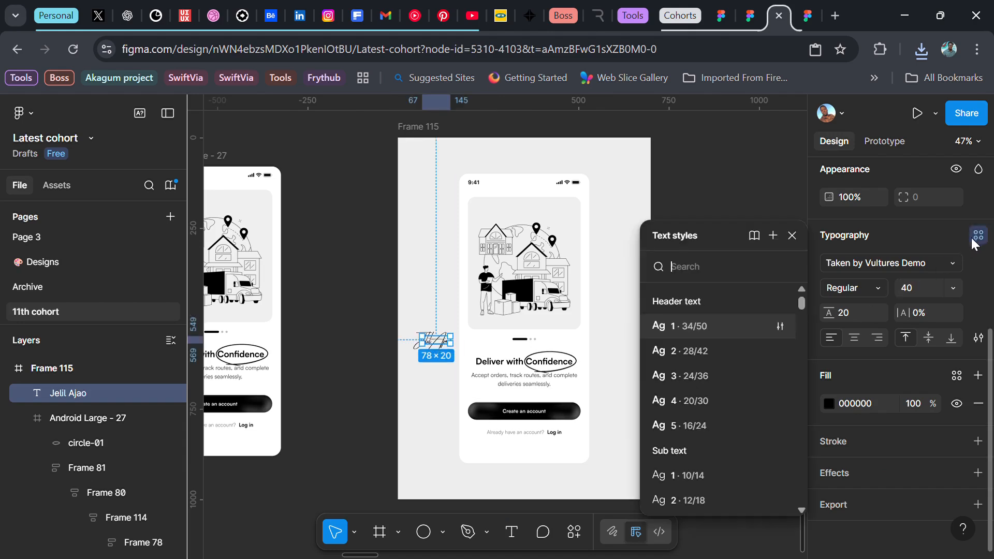
click(688, 424)
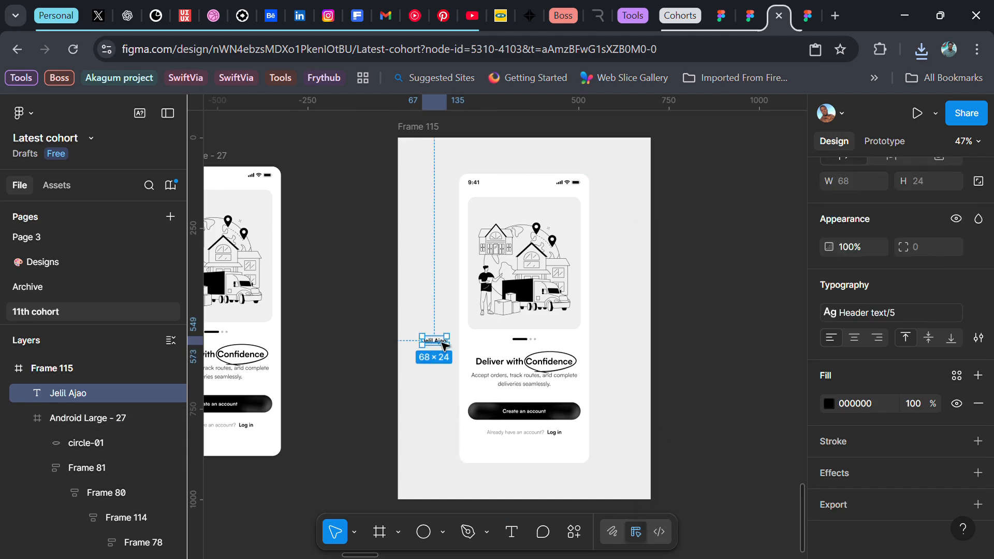
drag(494, 421, 538, 498)
key(shift+a)
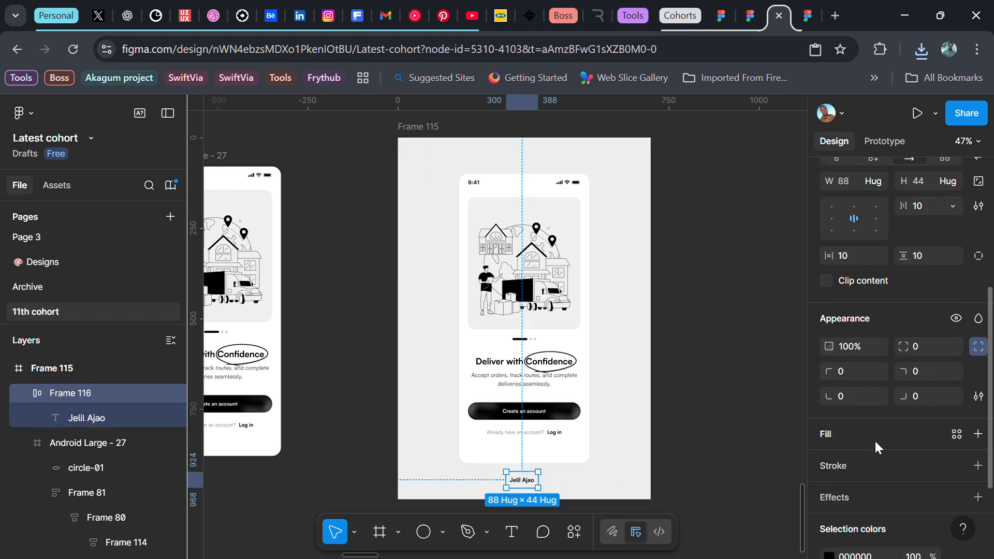
- Make the name text white FFFFFF and give its frame a black fill
scroll(875, 439, down, 2)
click(866, 481)
text(fff)
key(Return)
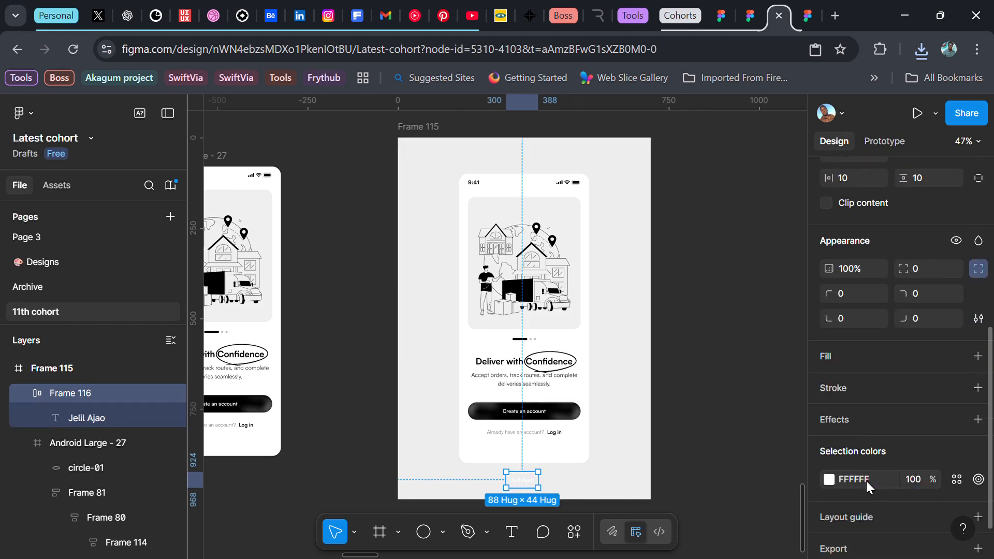
click(978, 356)
click(829, 384)
drag(678, 363, 601, 436)
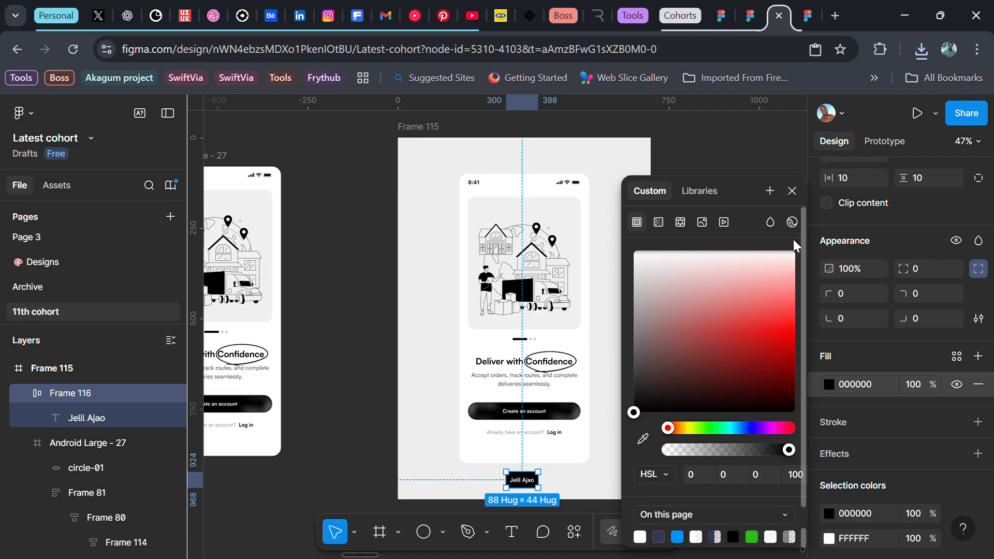
click(790, 190)
- Give the label corner radius 100, size 100 × 40, and opacity back to 100%
click(933, 272)
text(100)
key(Return)
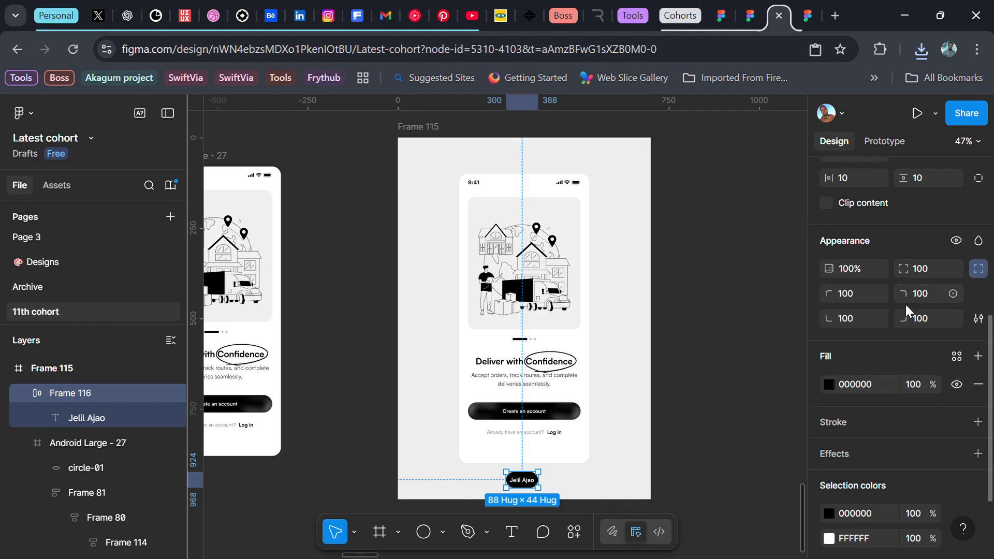
scroll(913, 284, up, 2)
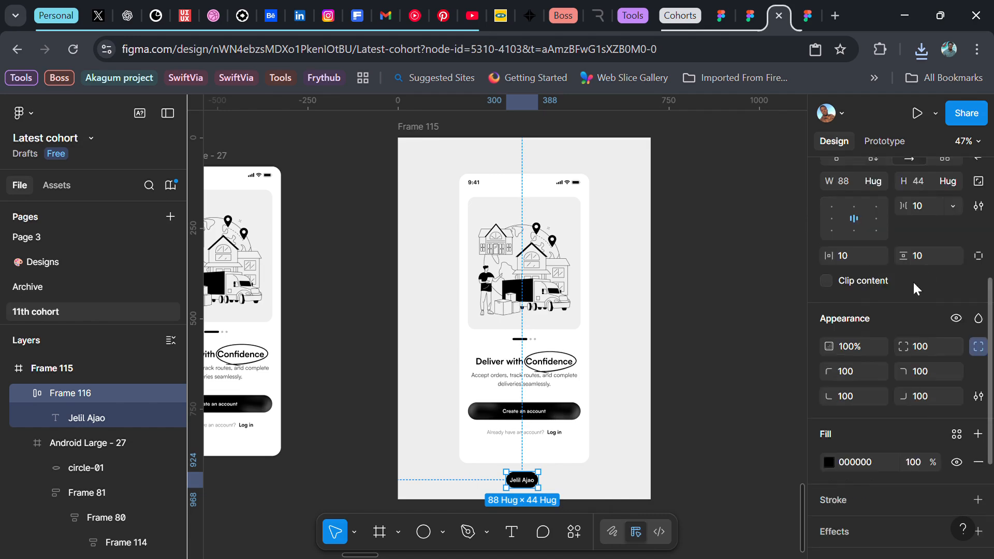
scroll(924, 283, up, 2)
click(927, 258)
text(40)
key(Return)
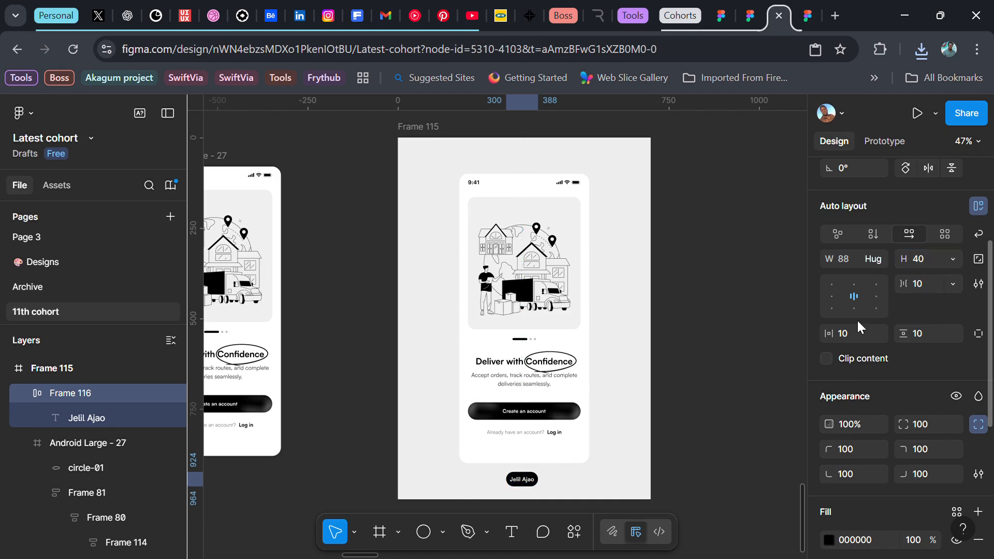
click(855, 260)
text(100)
key(Return)
key(3)
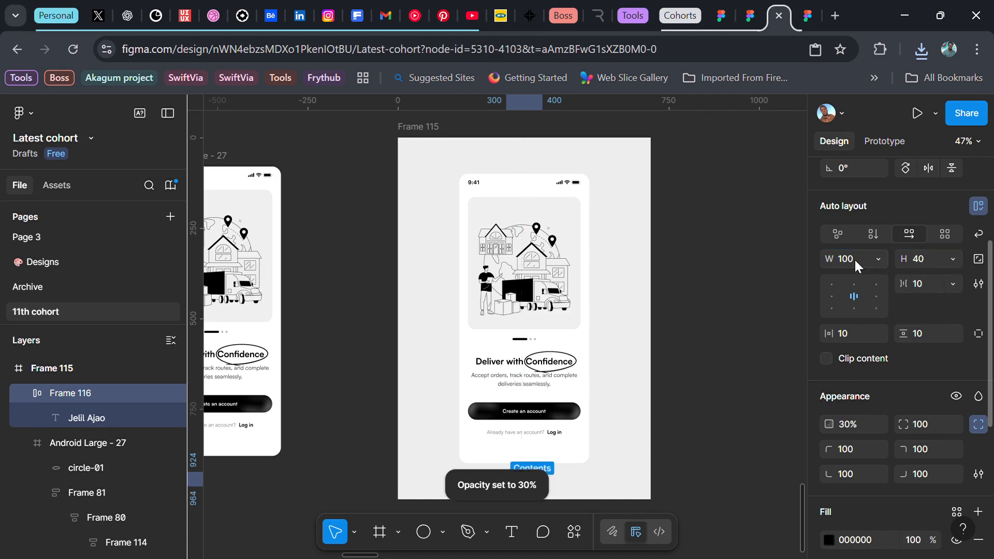
key(0)
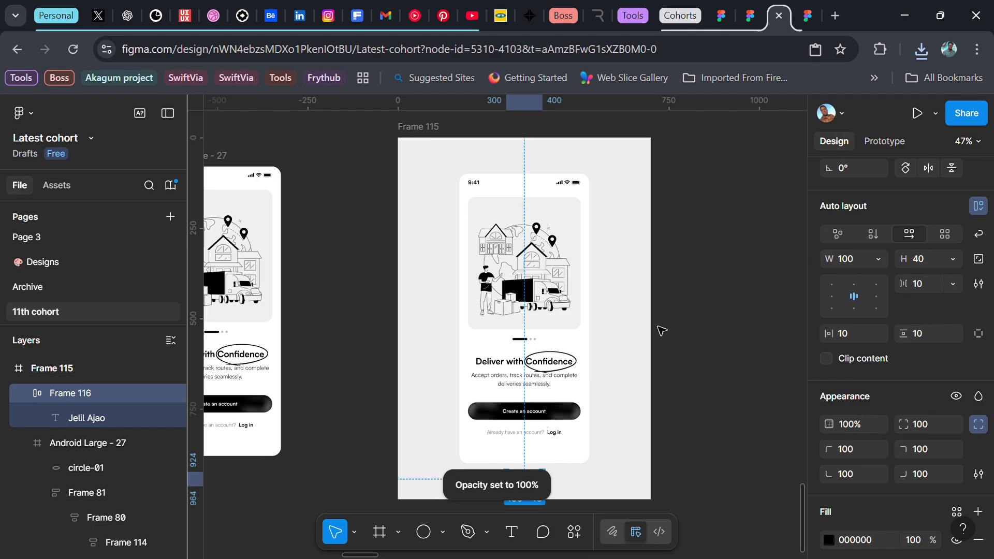
click(614, 339)
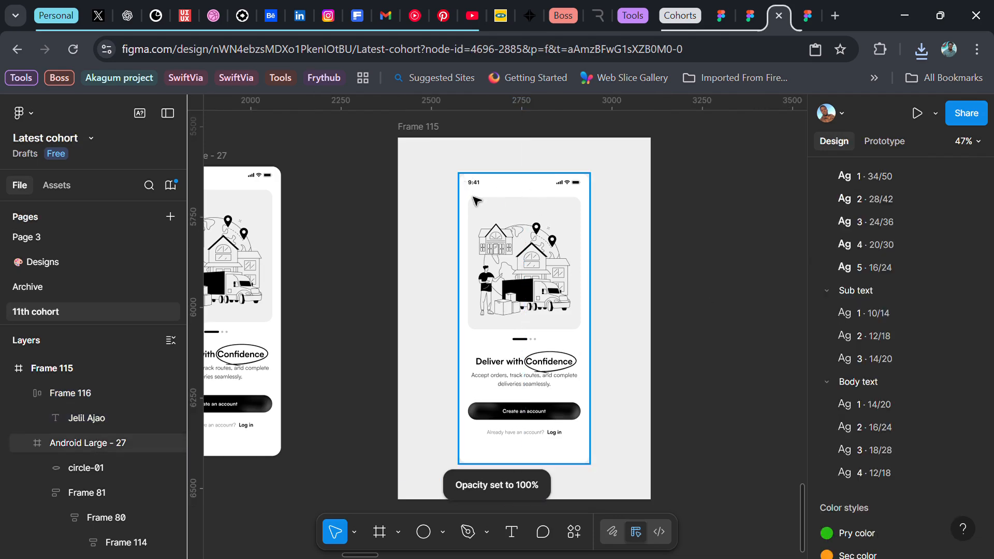
- Drag Frame 115 by its name label further right and deselect it
drag(419, 133, 504, 136)
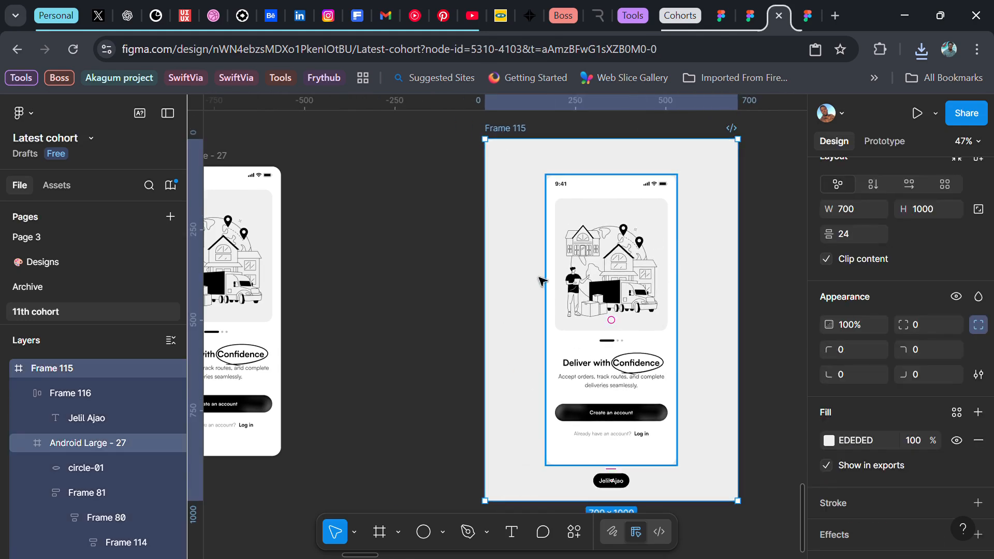
click(428, 217)
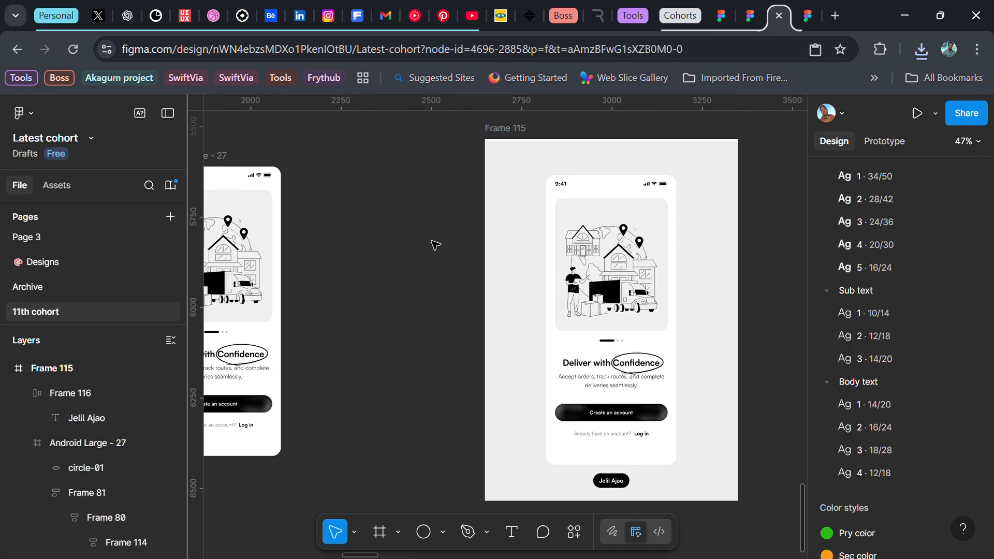
scroll(487, 201, down, 1)
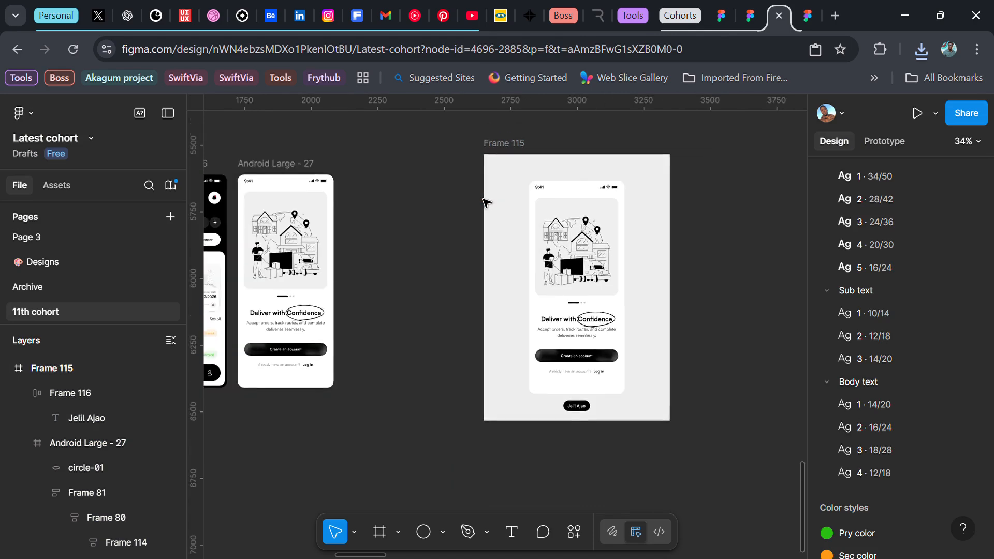
scroll(595, 179, right, 1)
scroll(602, 177, up, 1)
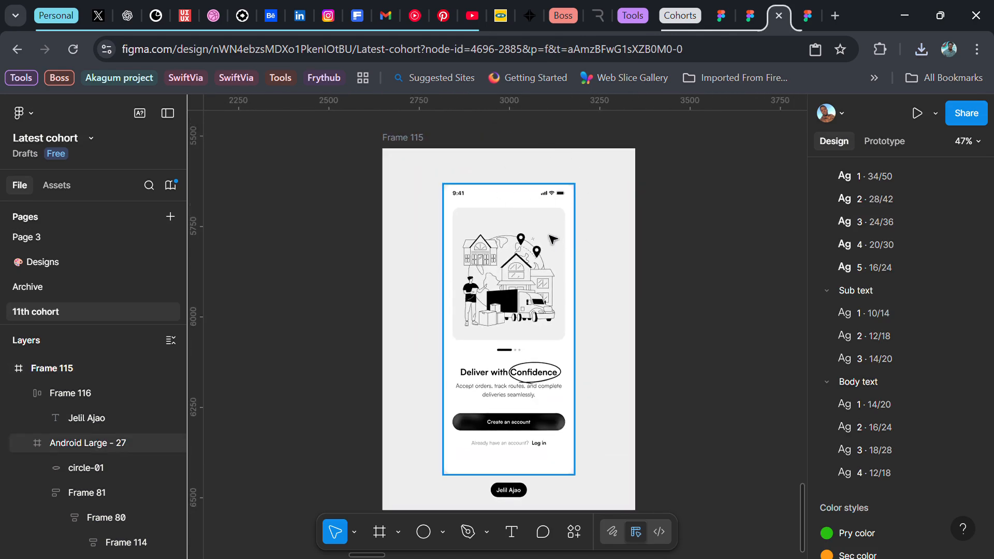
scroll(559, 233, down, 1)
scroll(554, 238, right, 2)
scroll(553, 238, right, 1)
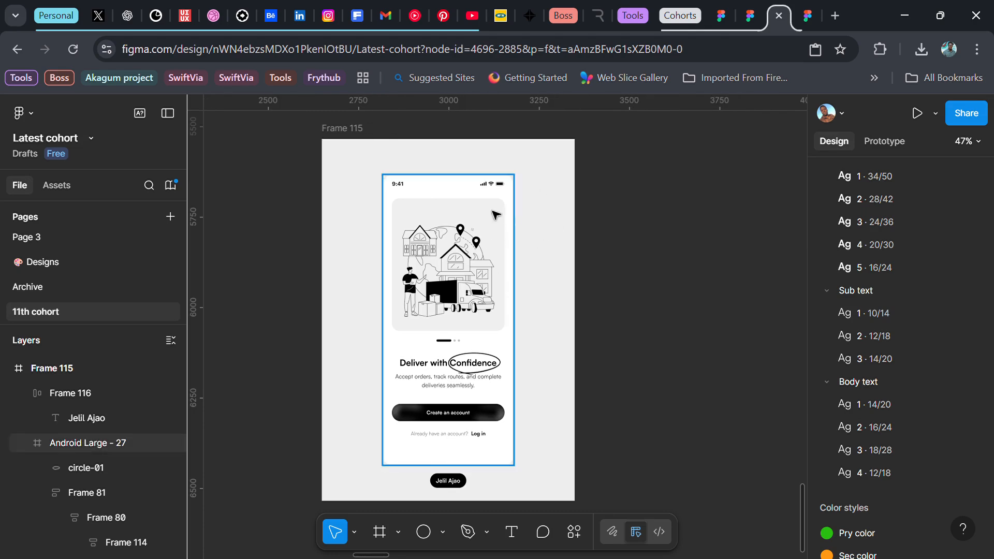
- From the recent files page, go to Community and search for 'clay mockup'
click(808, 15)
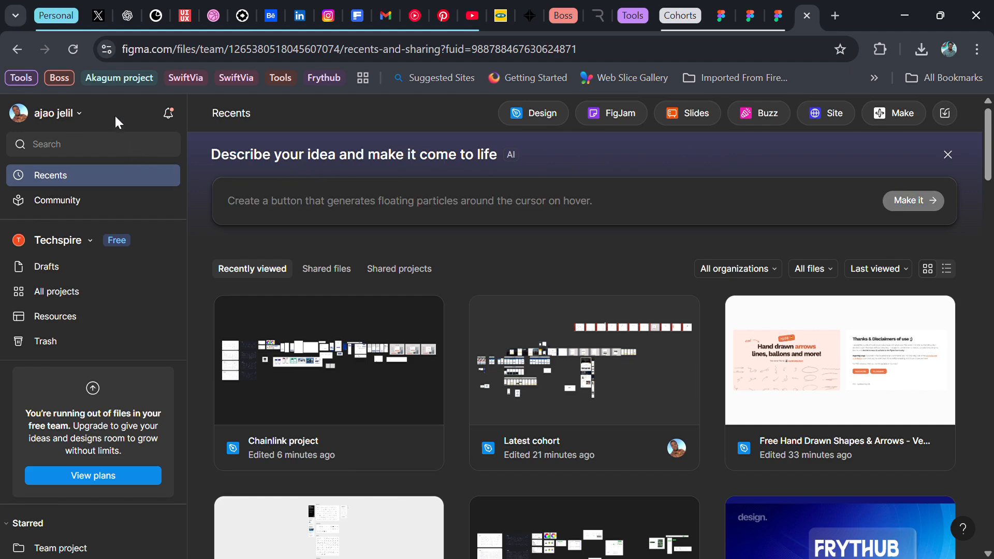
click(60, 198)
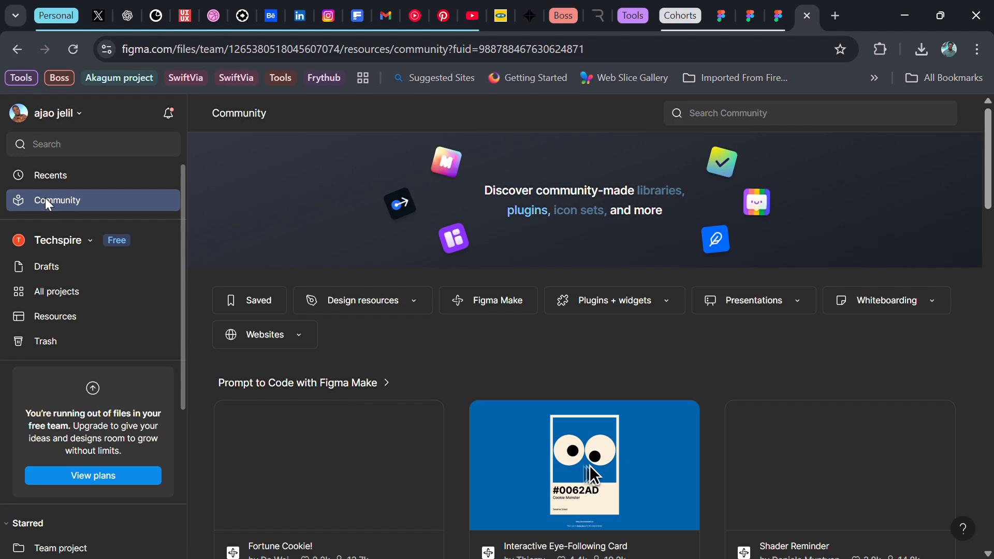
click(740, 120)
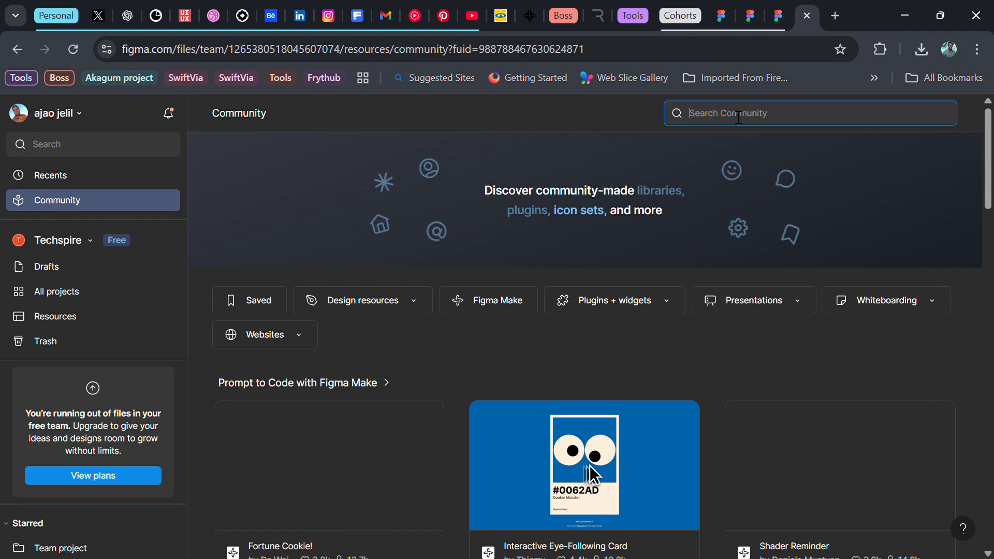
text(clay m,)
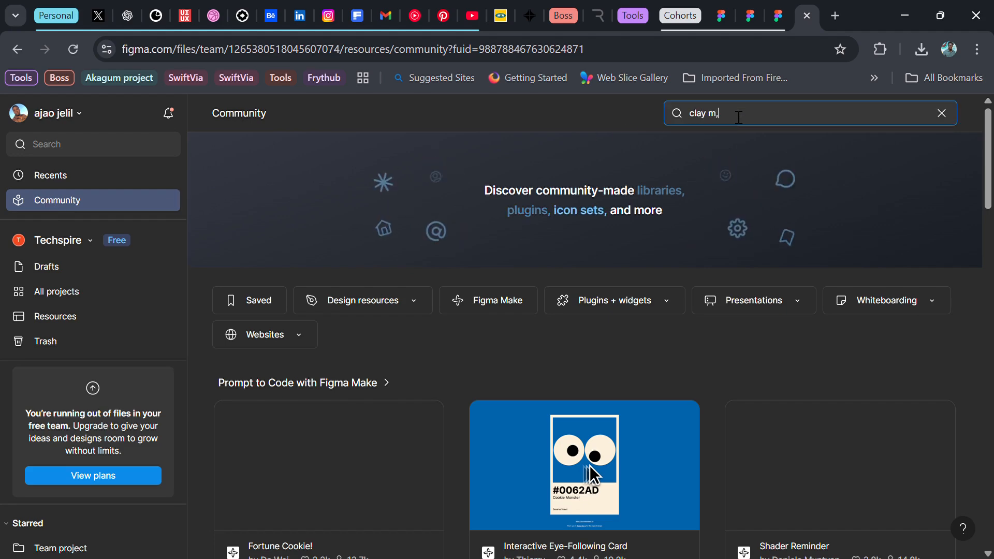
text(ockup)
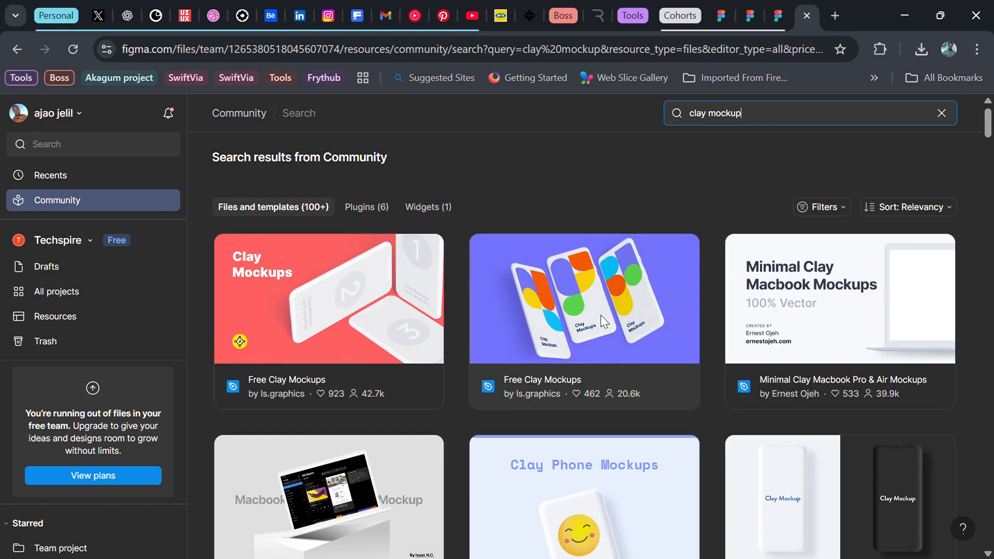
- Browse the clay mockup results and filter them to Free only
scroll(448, 331, down, 2)
scroll(456, 333, down, 2)
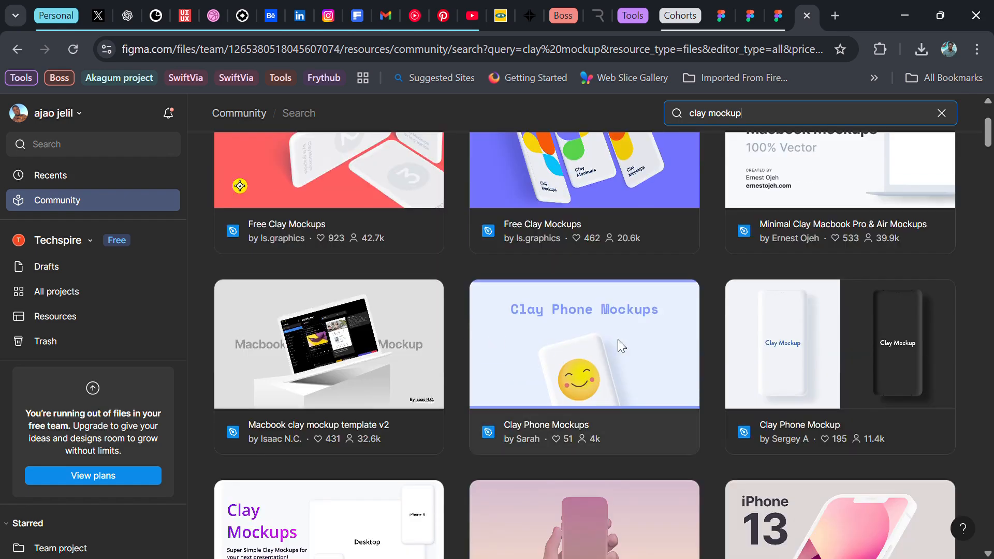
scroll(748, 337, down, 2)
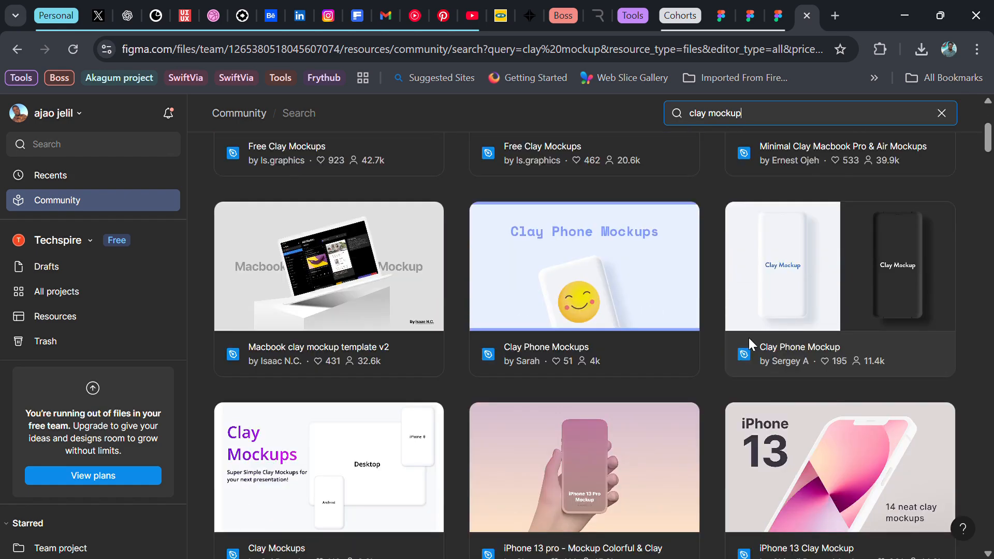
scroll(749, 337, down, 2)
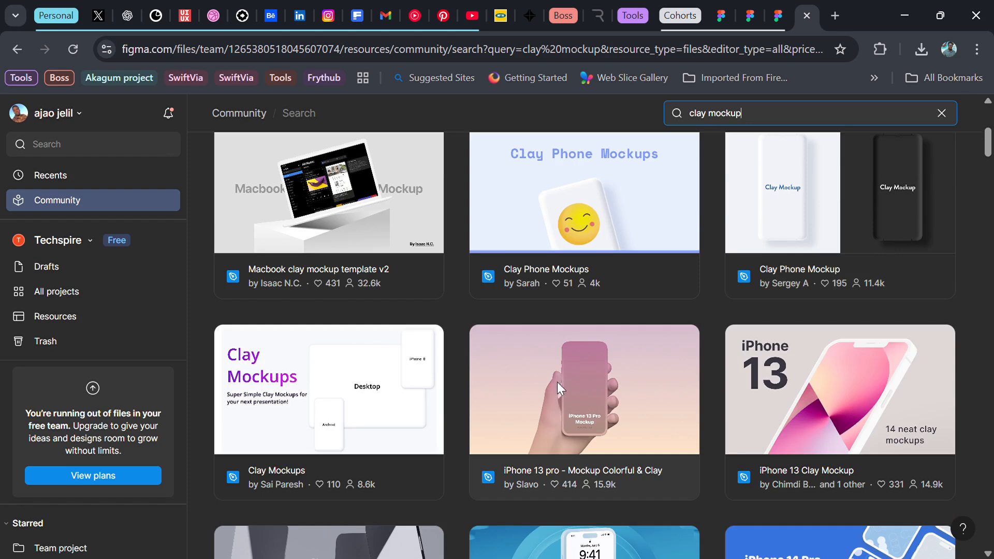
scroll(574, 380, down, 2)
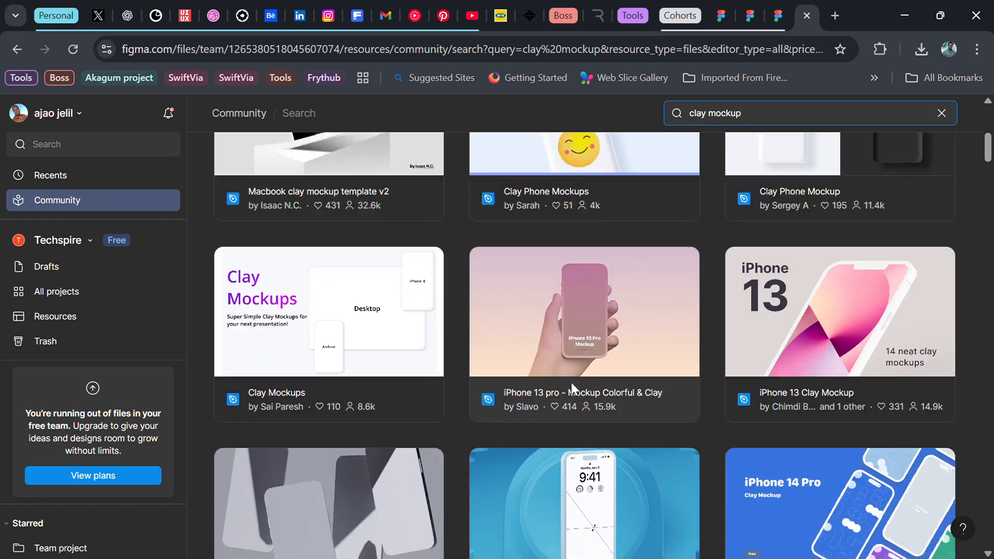
scroll(570, 382, down, 2)
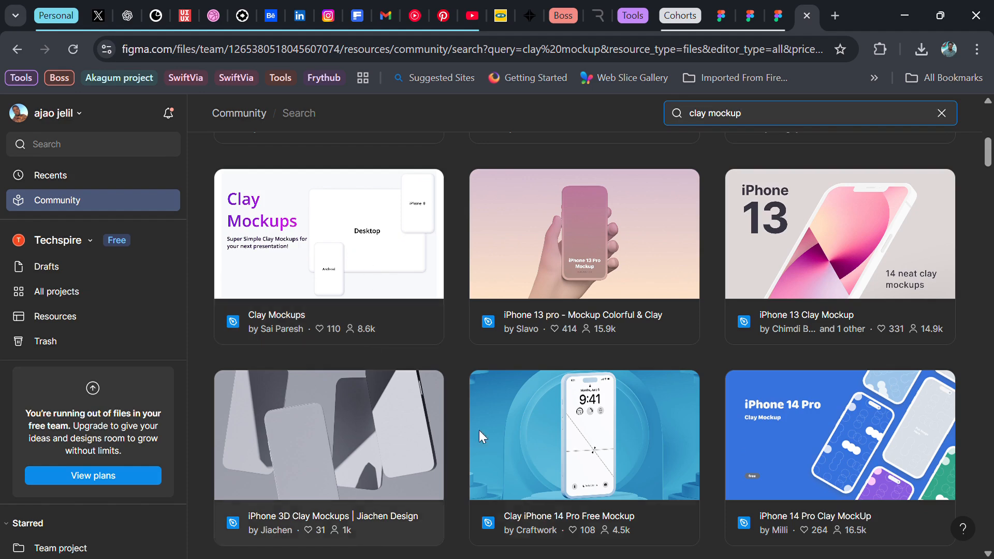
scroll(685, 400, down, 3)
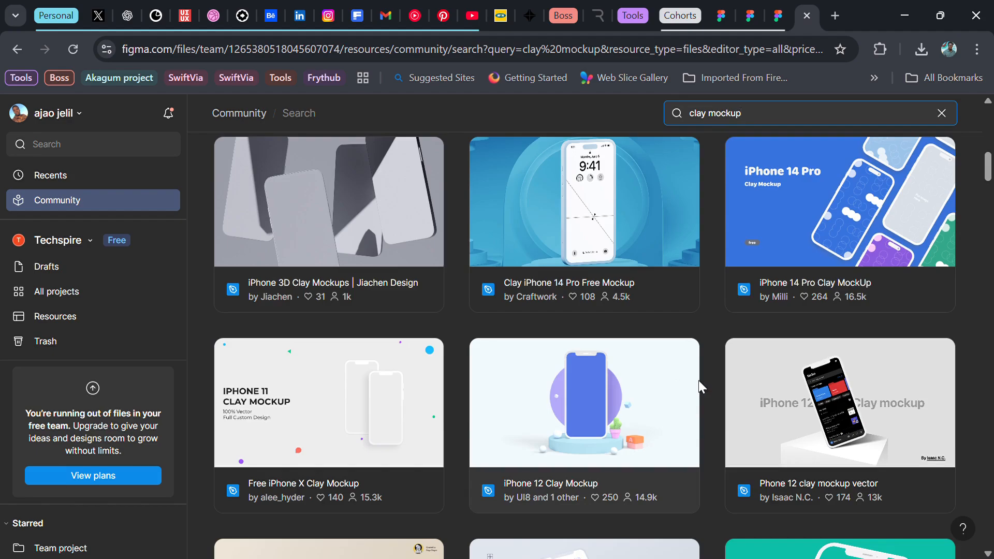
scroll(698, 383, down, 2)
scroll(699, 380, down, 3)
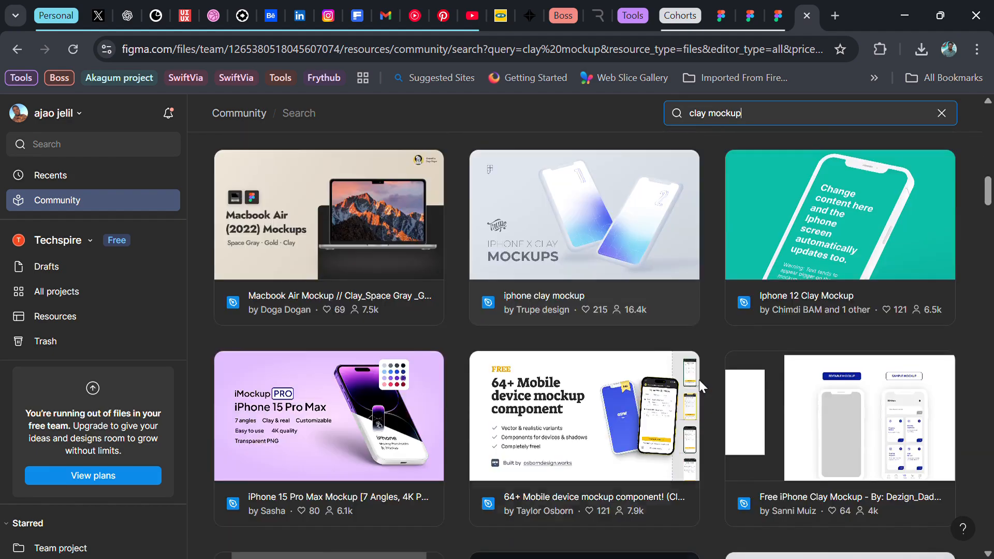
scroll(699, 380, up, 12)
scroll(698, 380, up, 2)
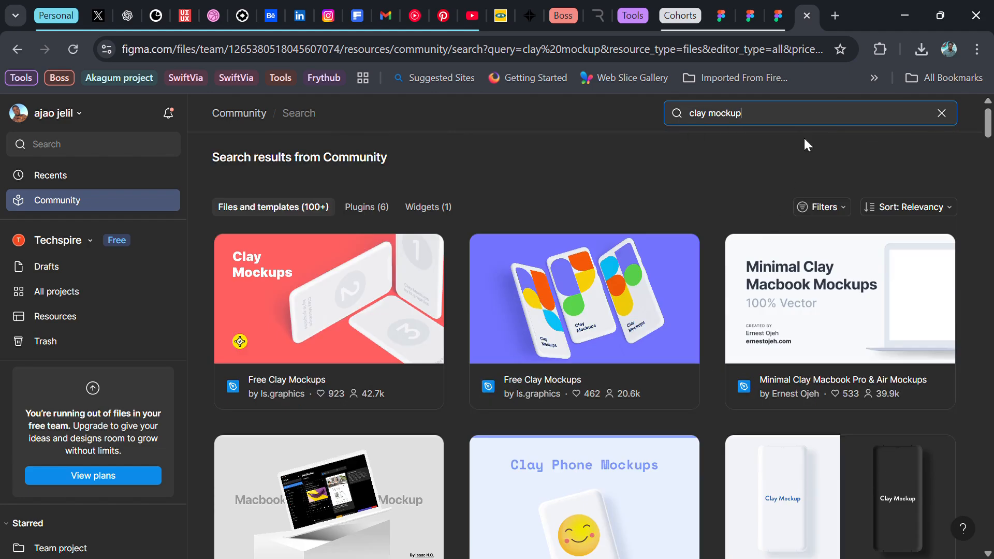
click(840, 206)
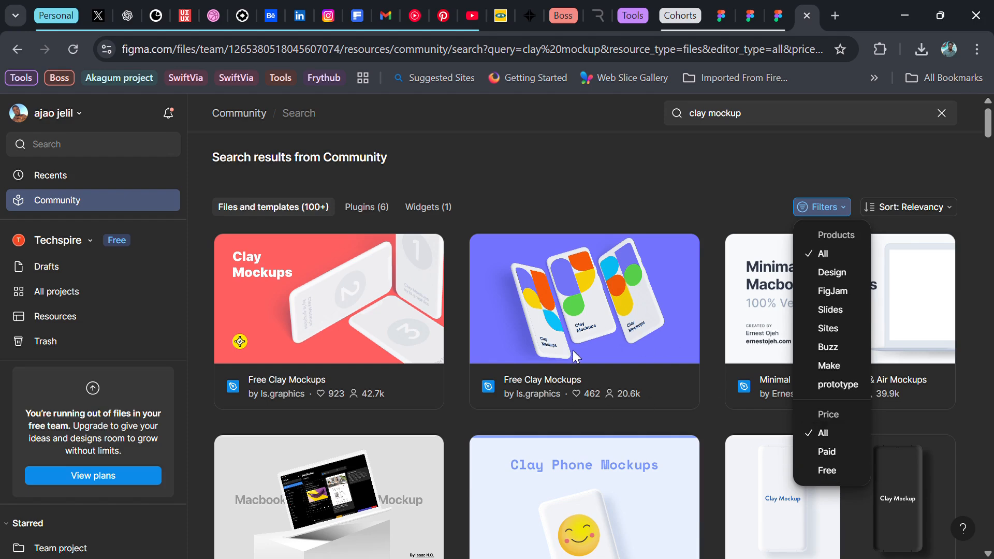
click(827, 471)
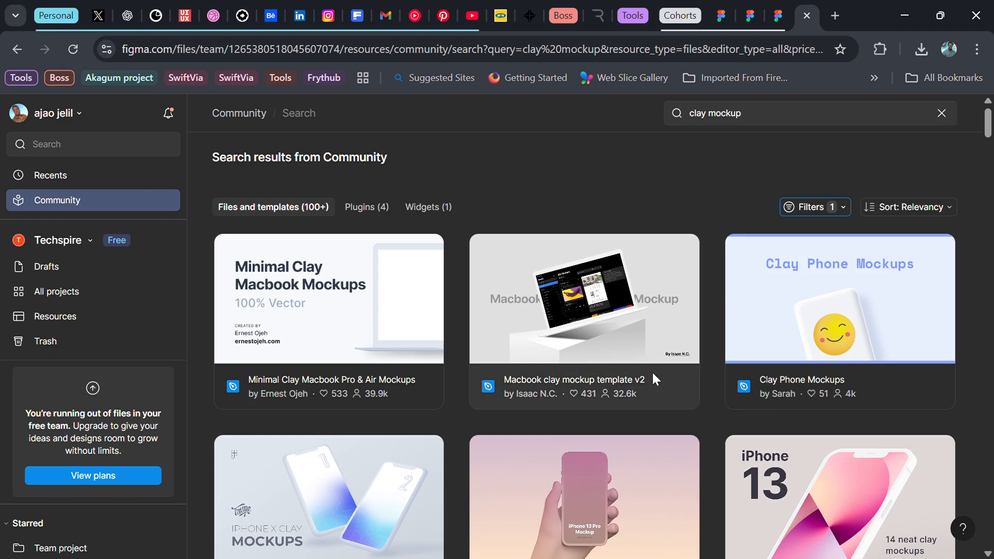
- Open the iPhone 13 pro - Mockup Colorful & Clay file into the Techspire team drafts
scroll(519, 381, down, 3)
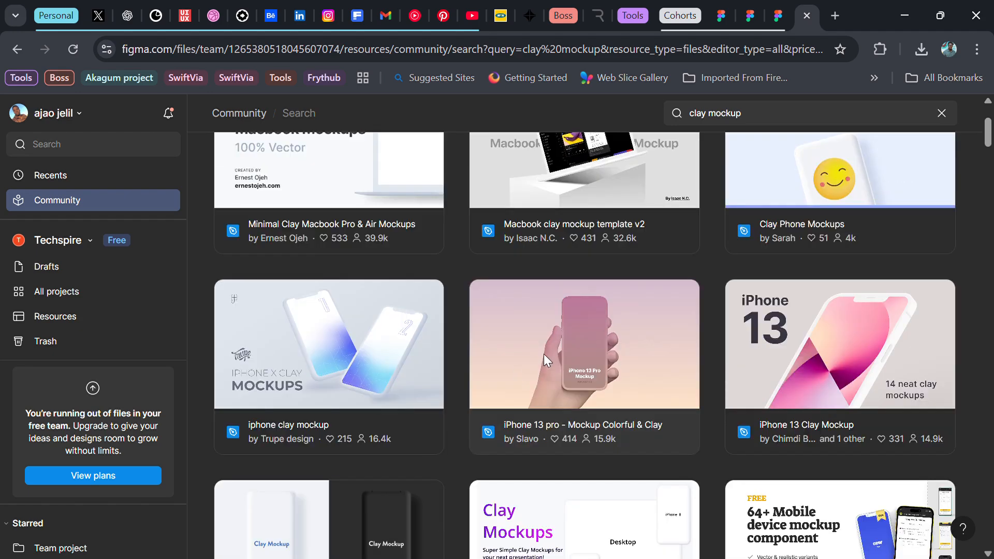
click(582, 351)
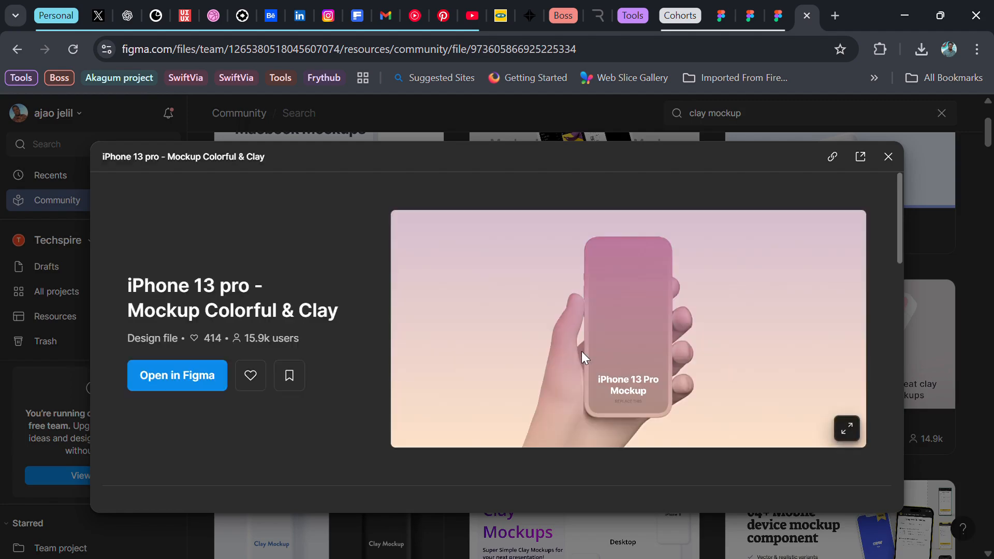
click(182, 381)
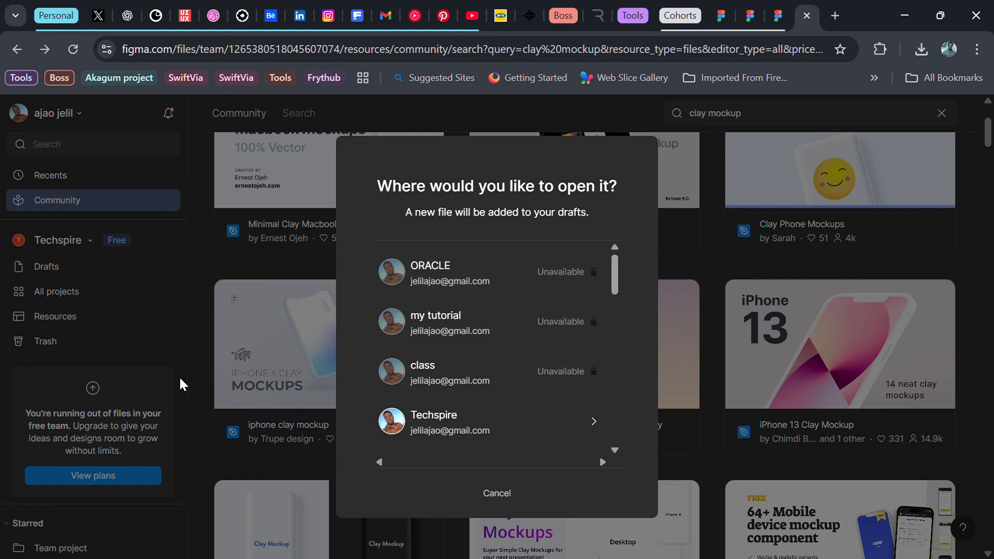
click(466, 414)
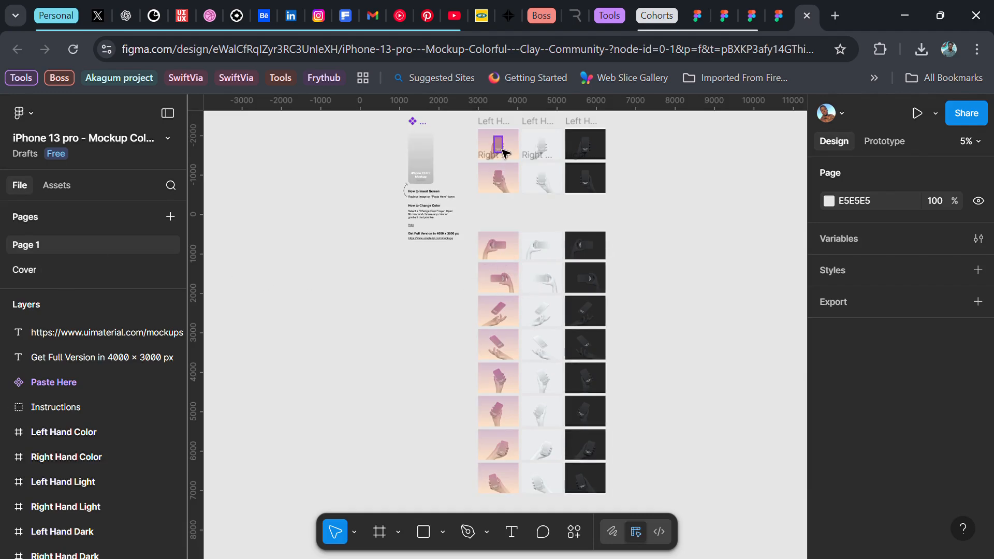
- Zoom in on the hand mockup frames and select the Left Hand Light frame
scroll(573, 127, up, 5)
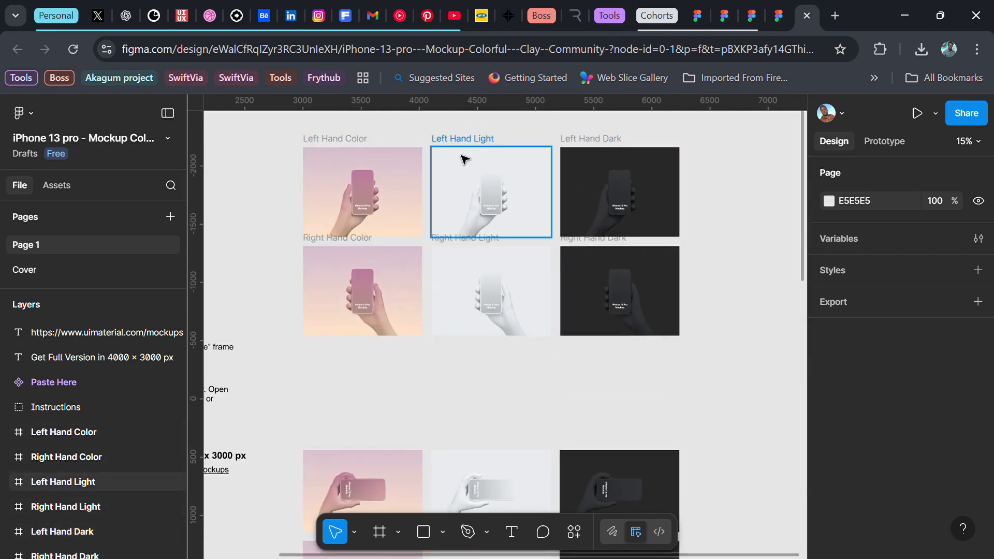
scroll(386, 163, up, 2)
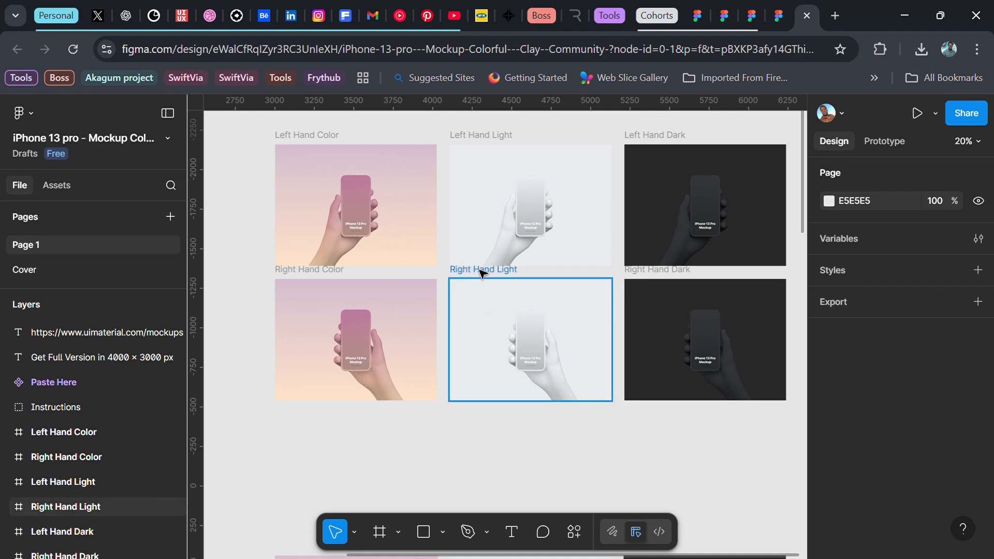
click(494, 204)
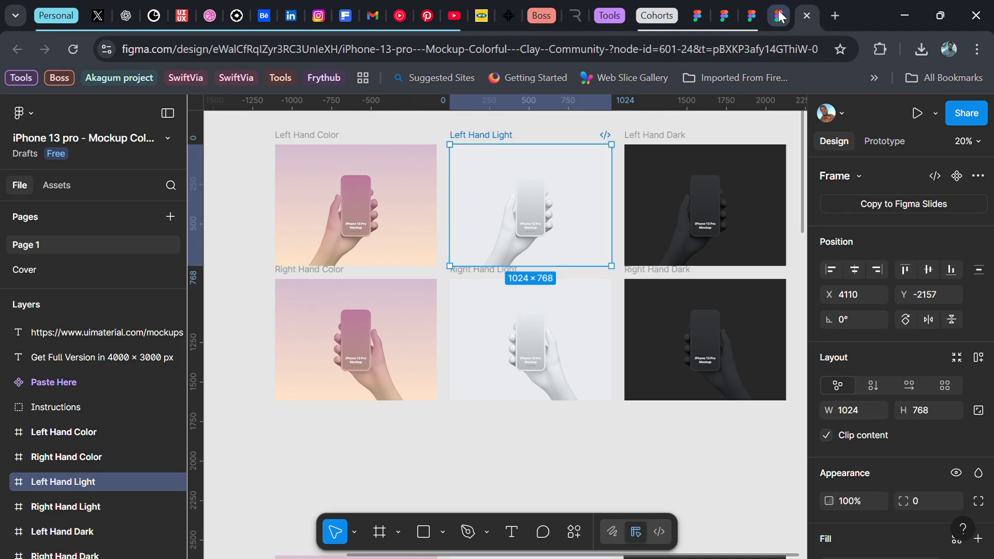
- Paste the Left Hand Light mockup into the Latest cohort file, to the right of Frame 115
click(751, 15)
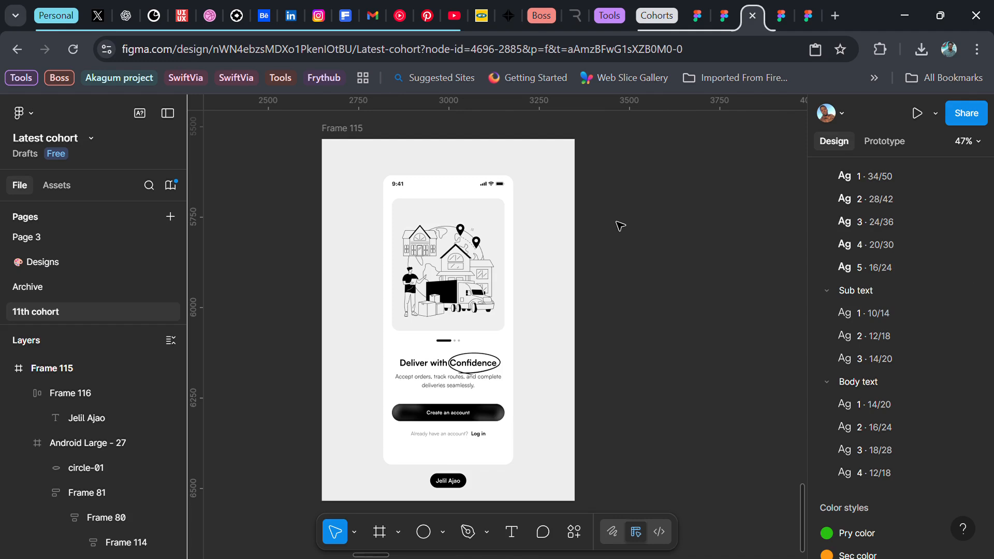
scroll(620, 225, right, 4)
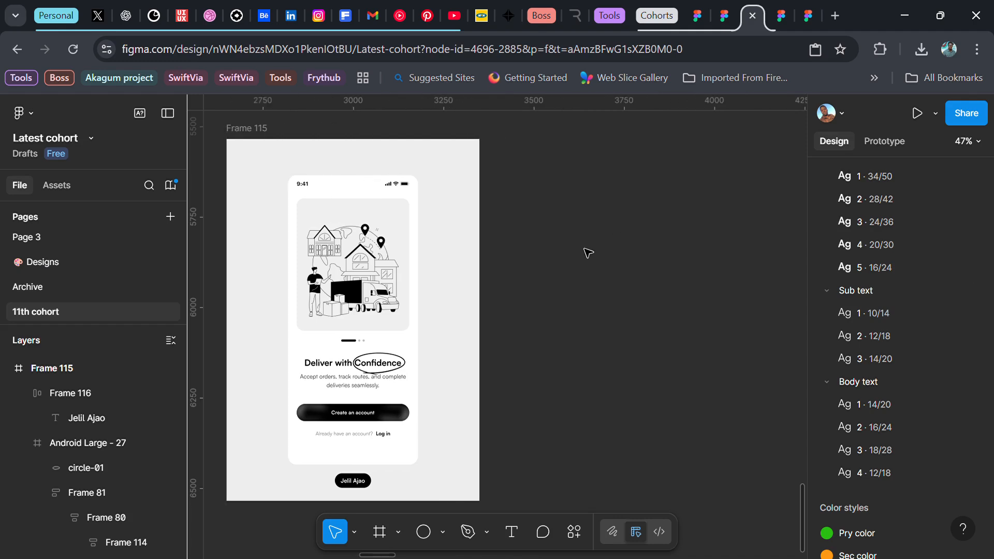
key(ctrl+v)
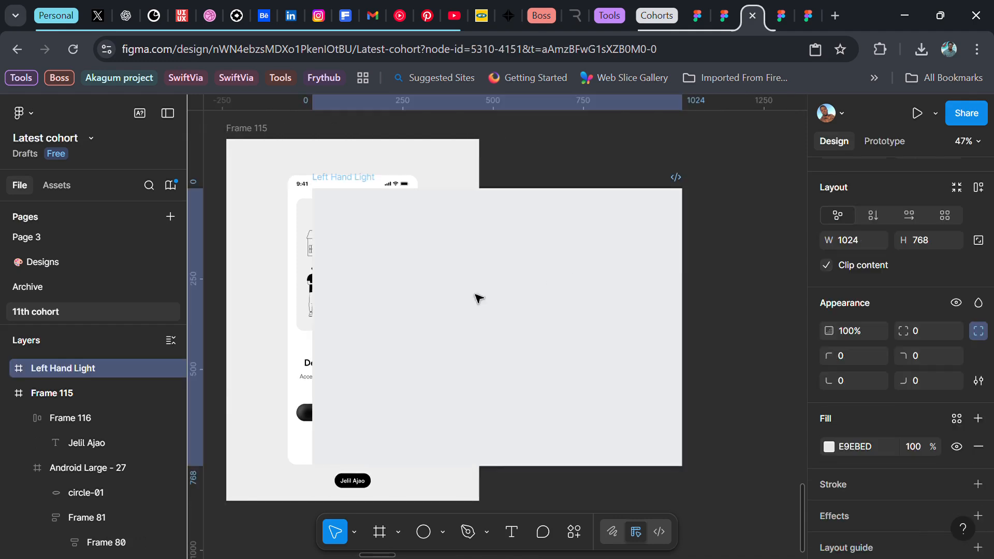
drag(414, 293, 605, 277)
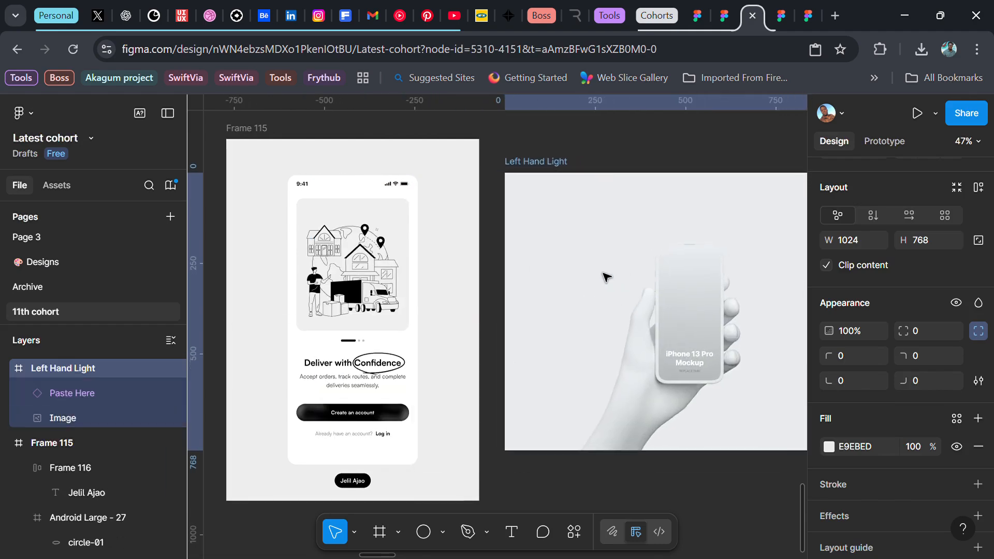
scroll(606, 277, right, 2)
scroll(606, 277, right, 1)
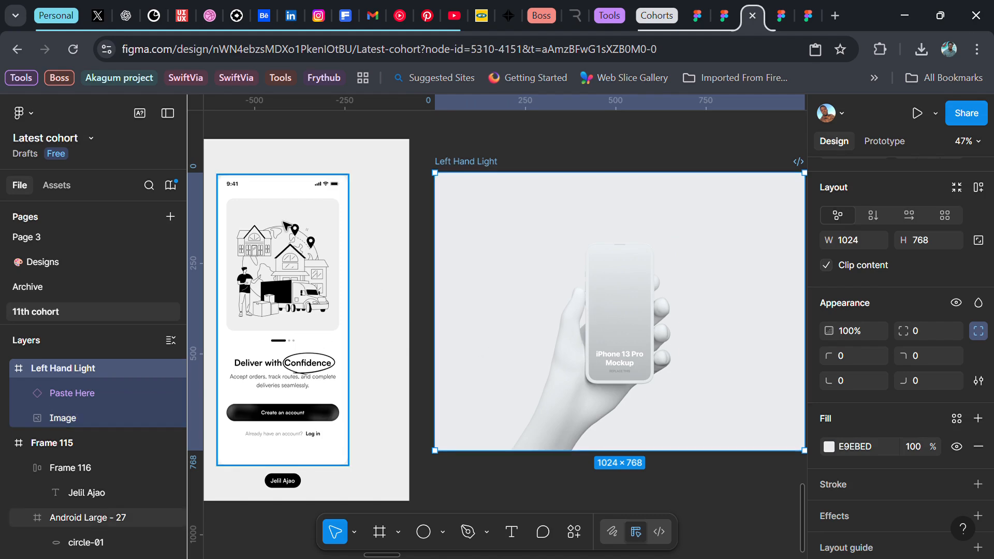
- Copy Android Large - 27 as PNG and paste it into the mockup's Change This image fill
click(282, 320)
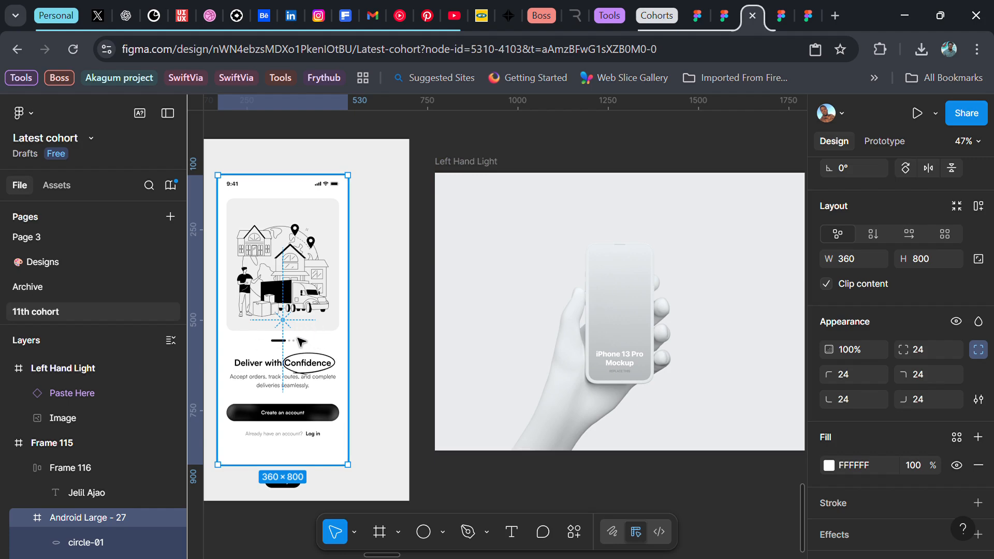
key(ctrl+shift+c)
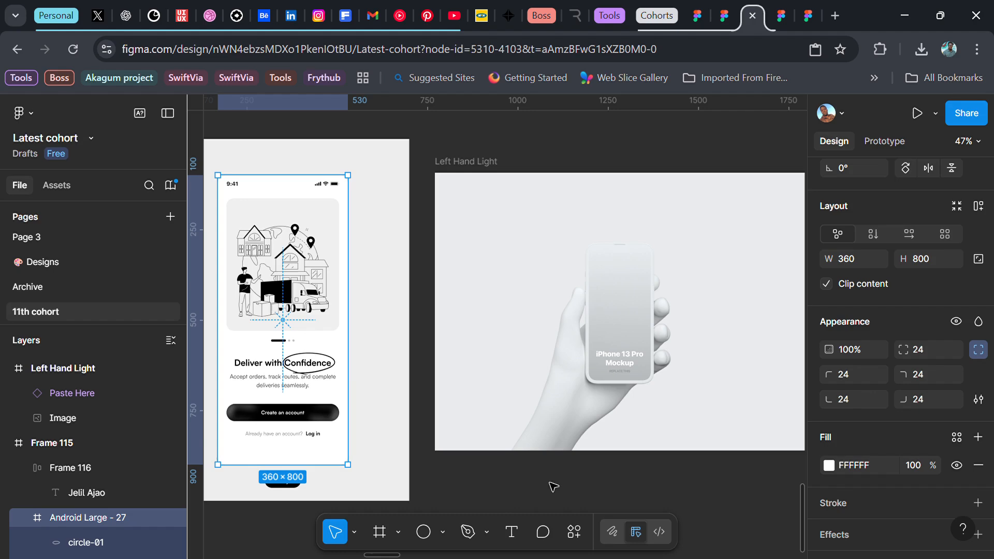
double_click(623, 307)
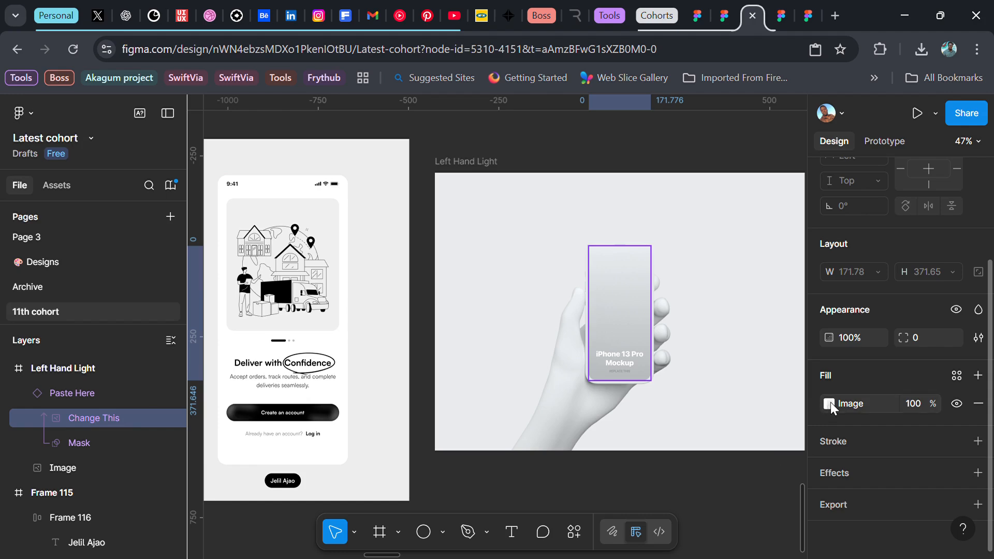
click(812, 404)
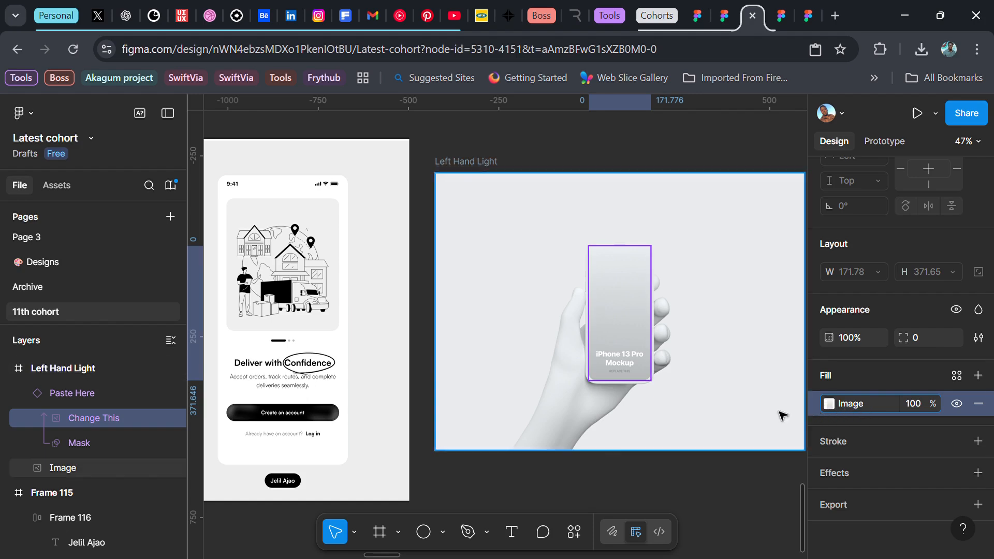
key(ctrl+v)
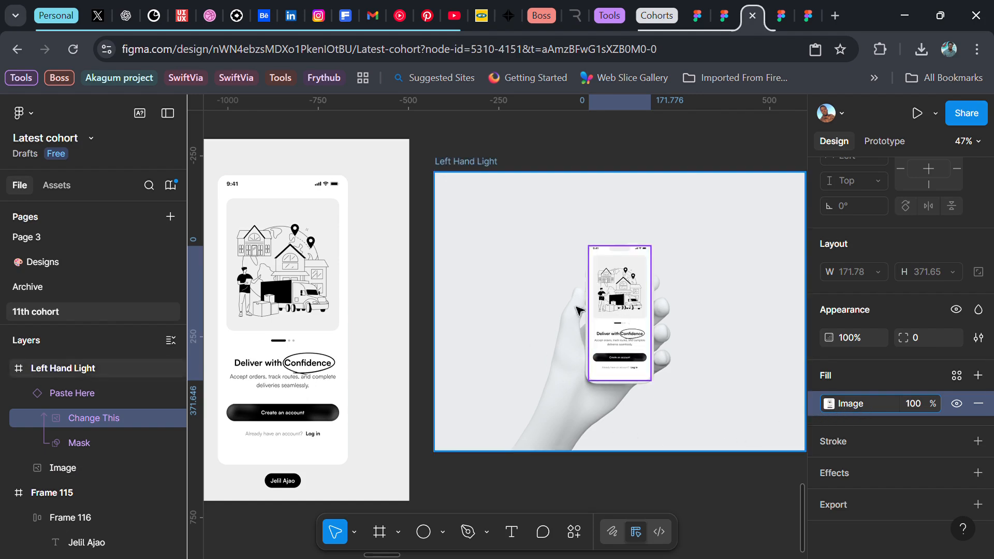
click(747, 270)
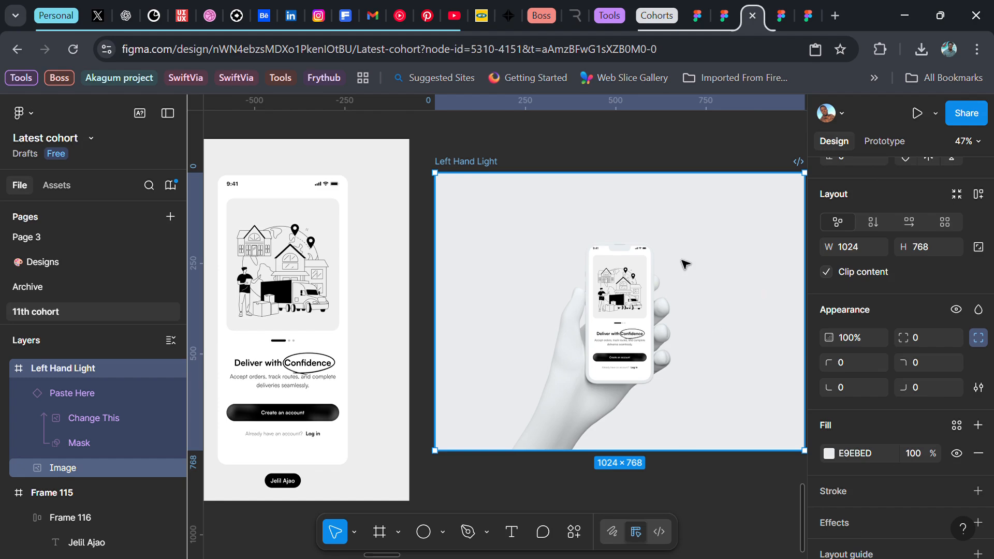
scroll(678, 262, up, 5)
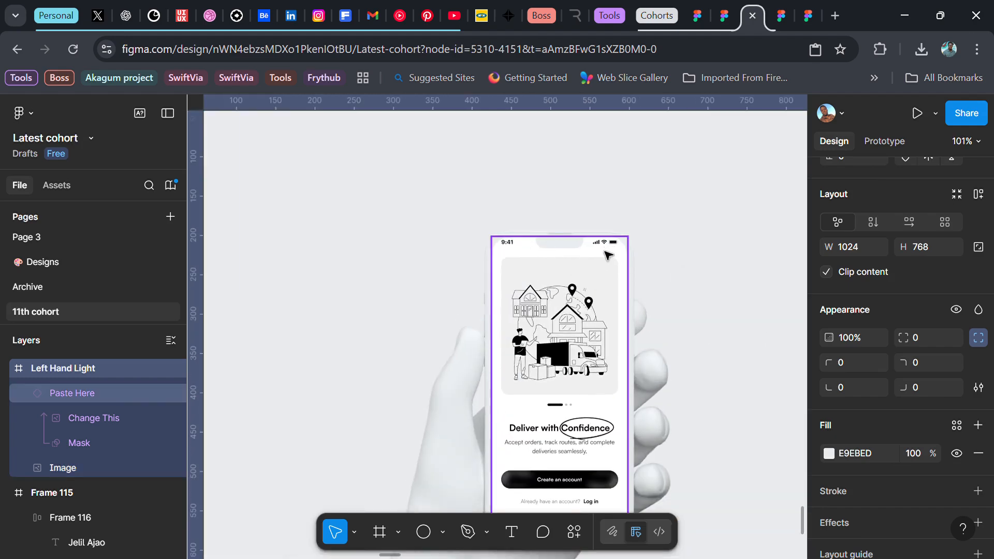
- Hide the Dark/Status Bar layer on the onboarding screen in Frame 115
scroll(616, 267, down, 1)
scroll(620, 270, down, 5)
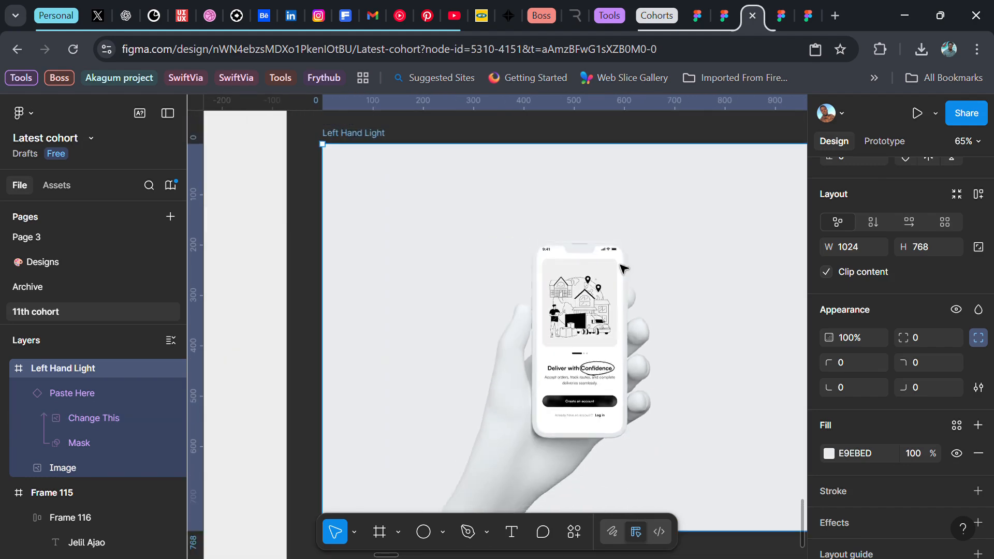
click(331, 200)
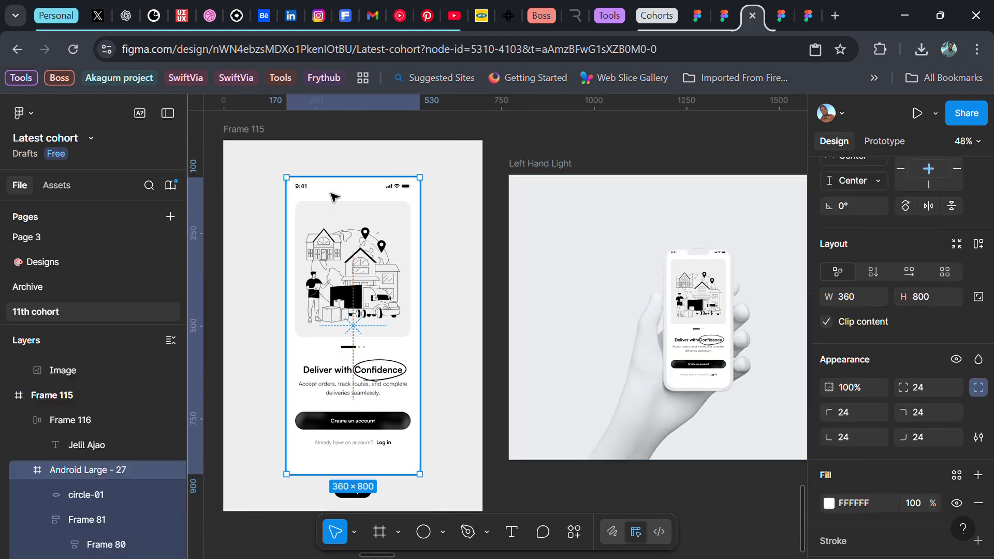
click(332, 194)
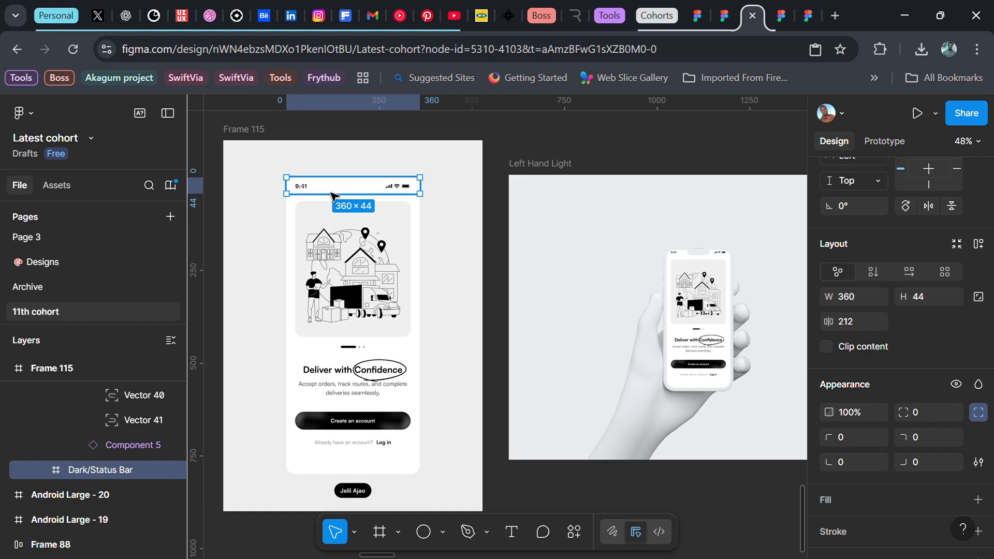
click(958, 386)
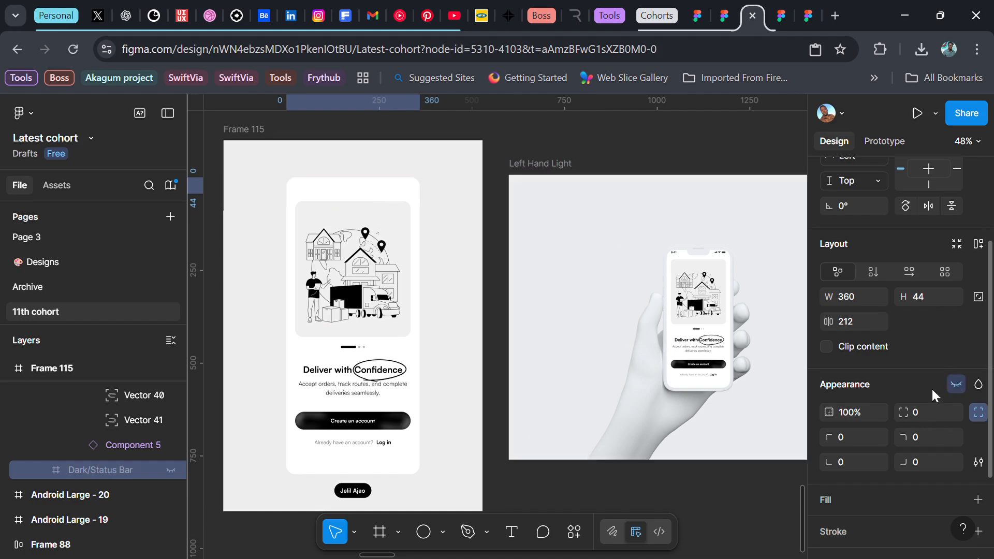
- Copy the status-bar-free Android Large - 27 as PNG and update the hand mockup's screen image
click(514, 151)
click(370, 264)
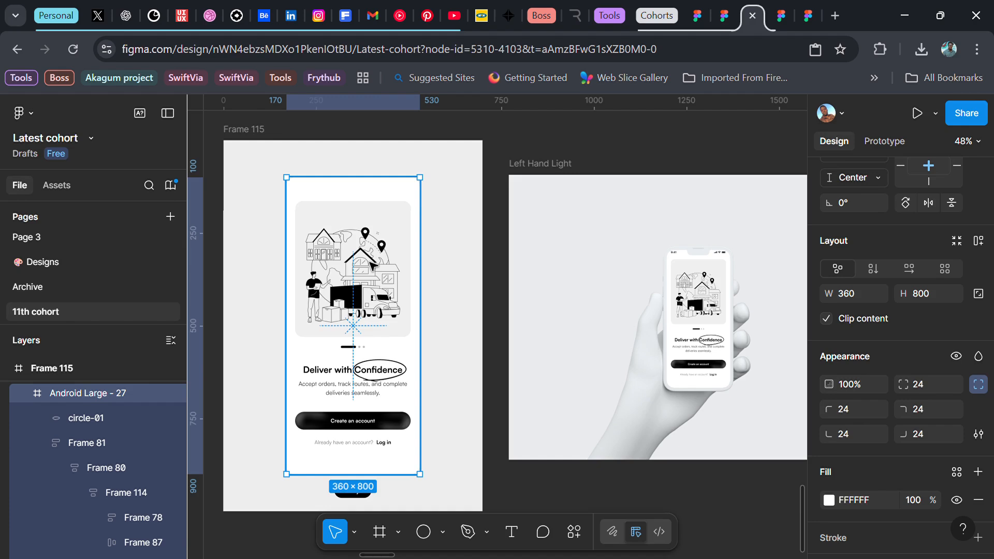
key(ctrl+shift+c)
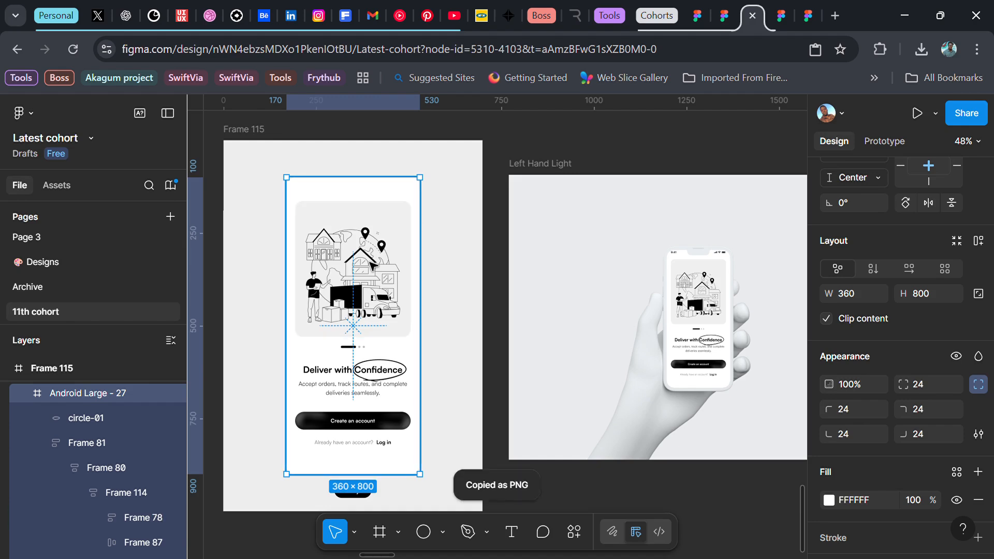
click(720, 312)
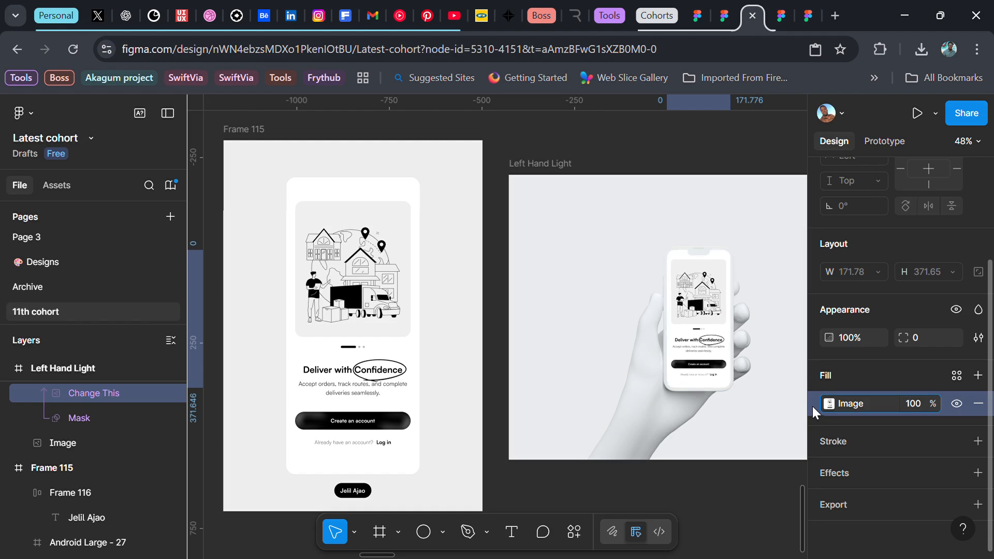
scroll(690, 343, up, 5)
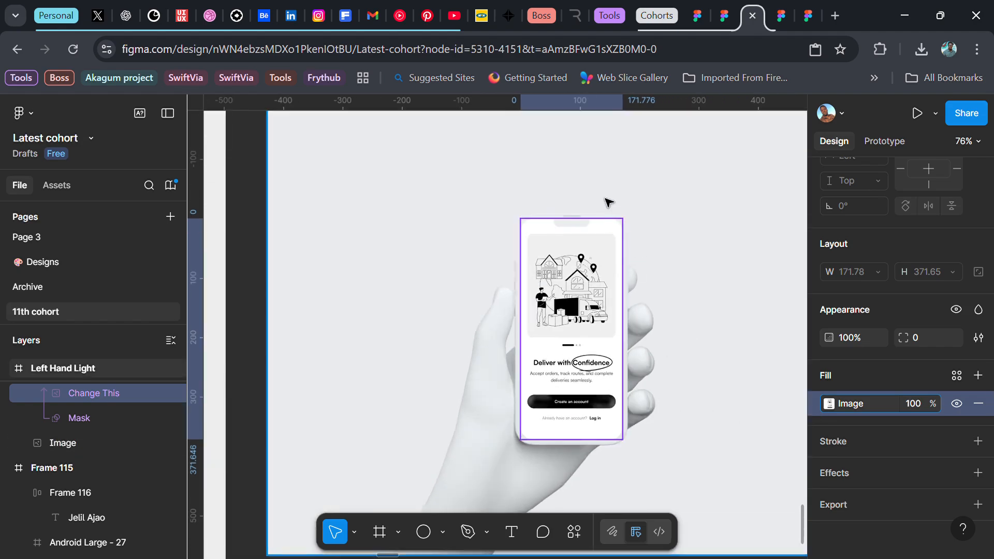
key(Escape)
scroll(725, 259, down, 2)
scroll(725, 258, down, 2)
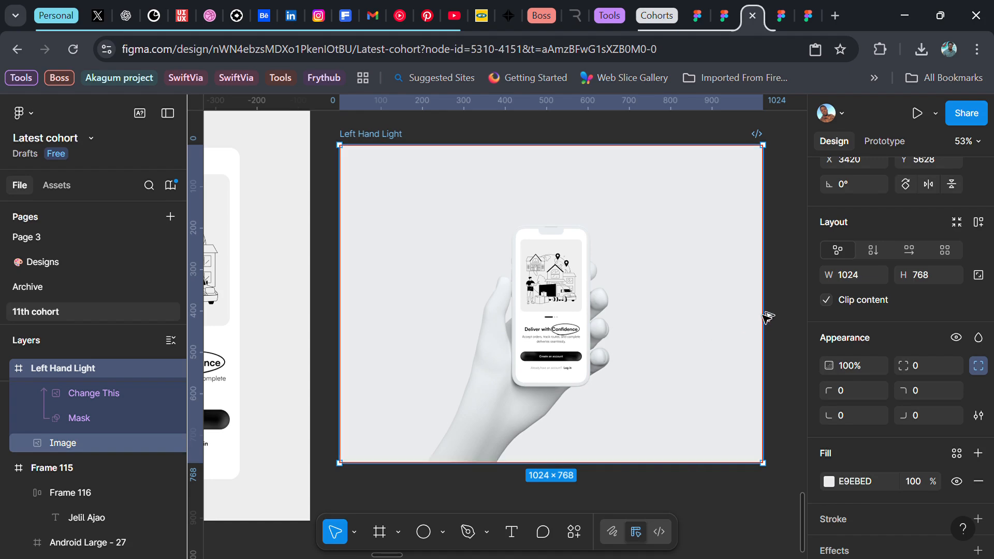
- Narrow Left Hand Light to a 520 × 768 portrait and export it at 3x as PNG
drag(765, 318, 671, 316)
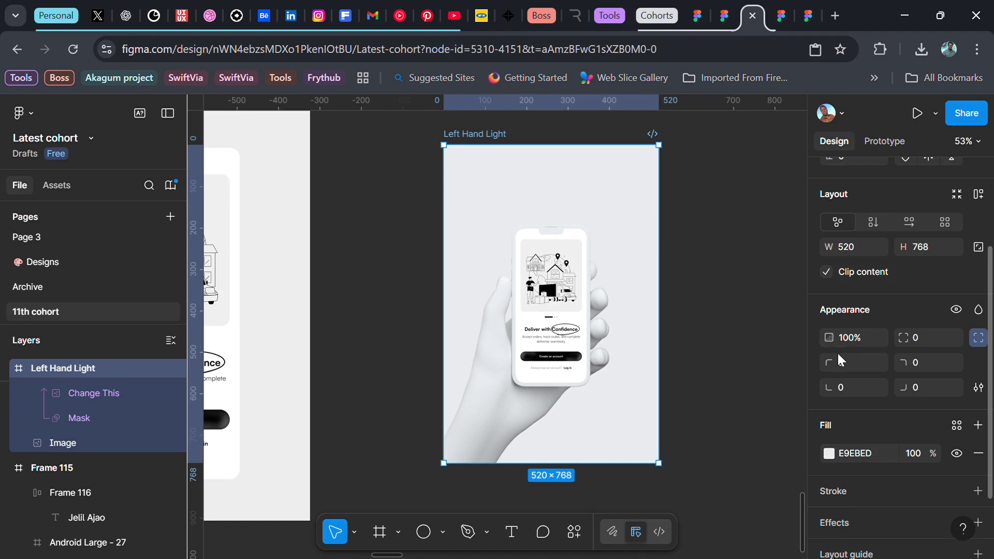
scroll(919, 388, down, 2)
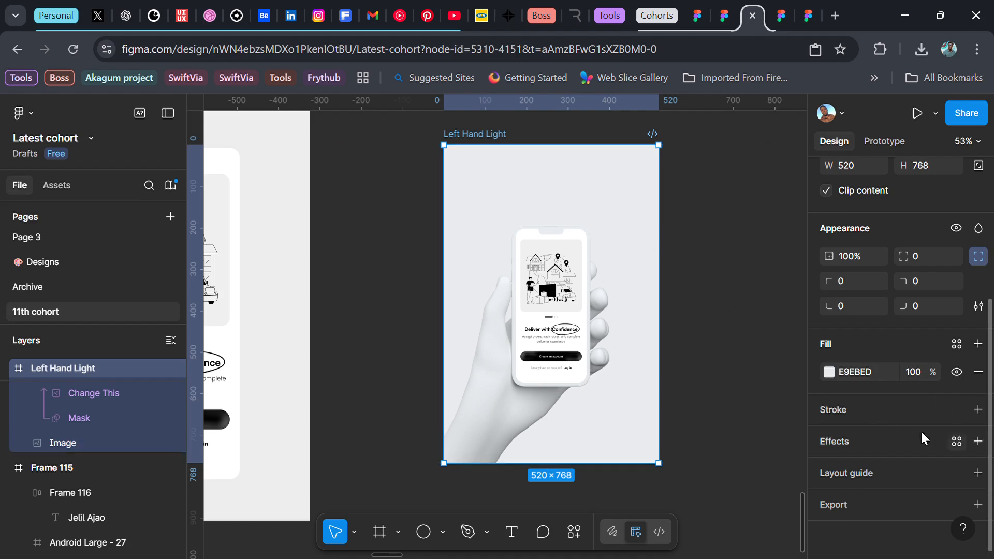
click(978, 505)
scroll(905, 470, down, 2)
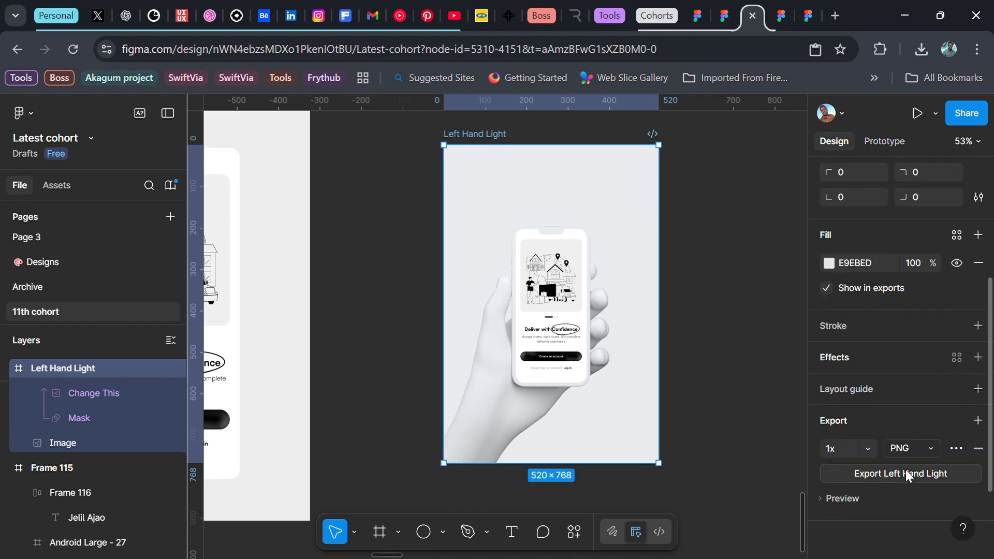
click(869, 448)
click(851, 482)
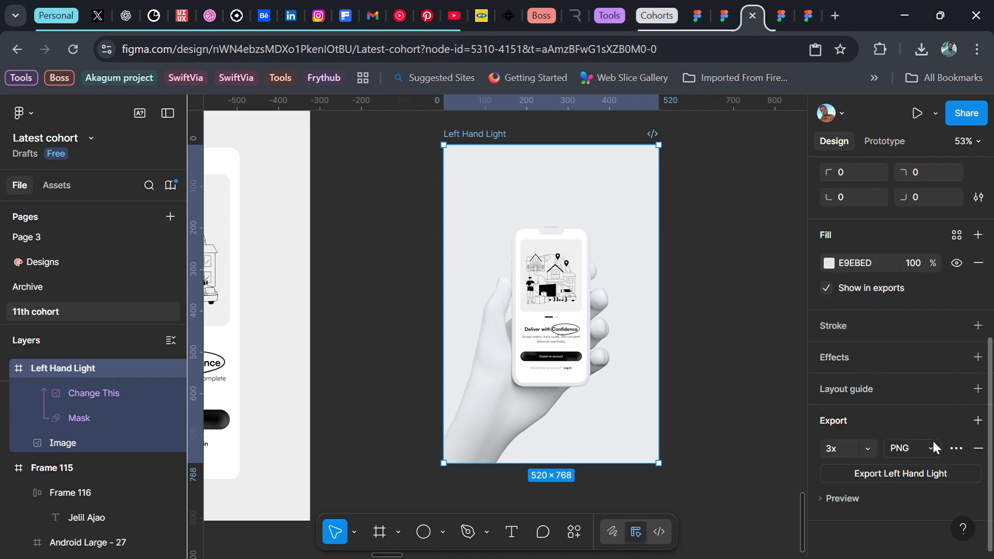
click(899, 472)
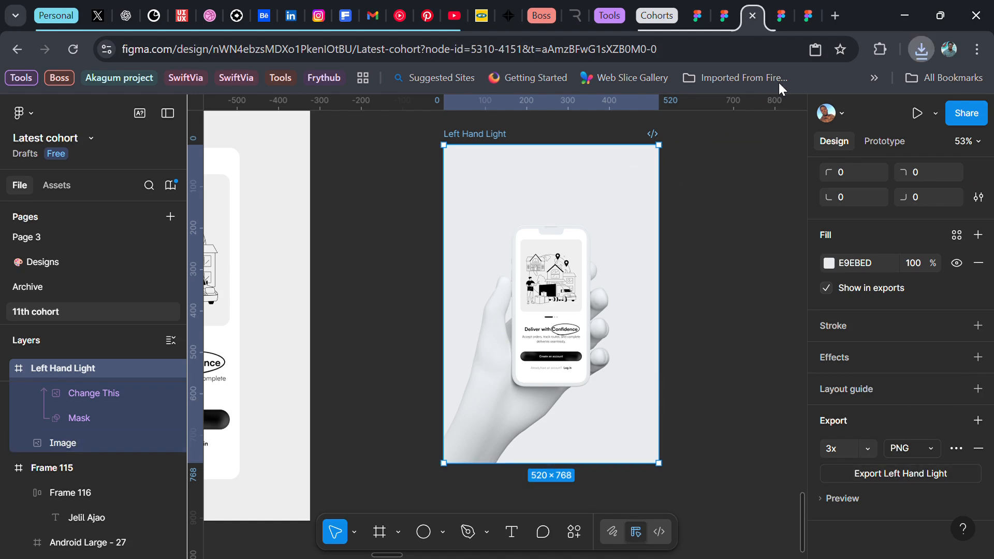
click(467, 126)
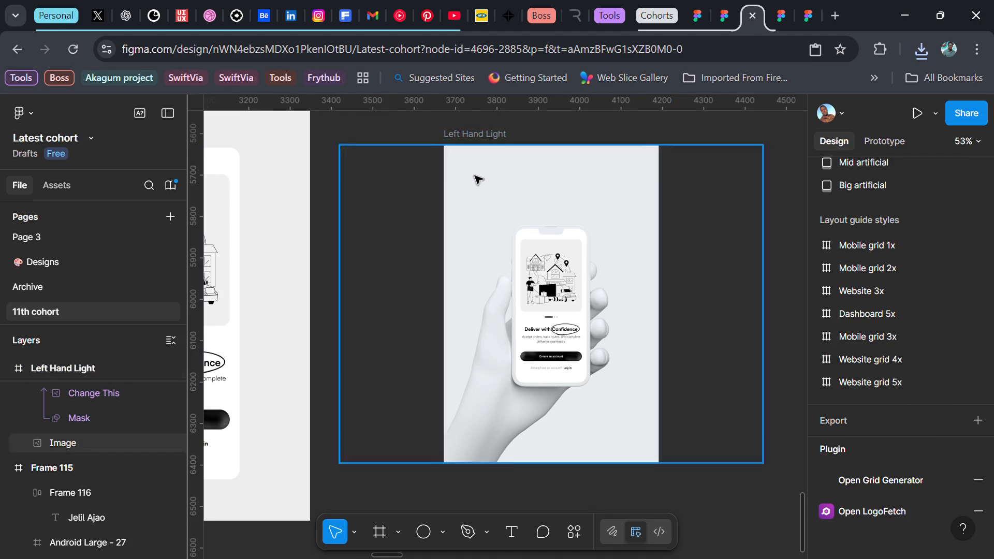
scroll(476, 178, down, 1)
scroll(476, 179, right, 4)
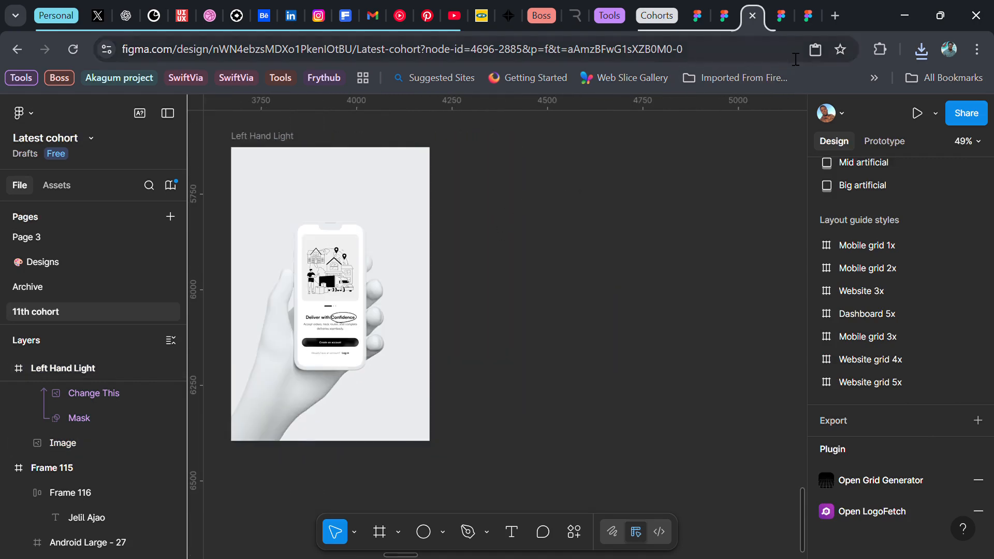
- Change the Community search from 'clay' to 'phone mockup' and preview Fabled Studio's Phone Mockups result
click(780, 16)
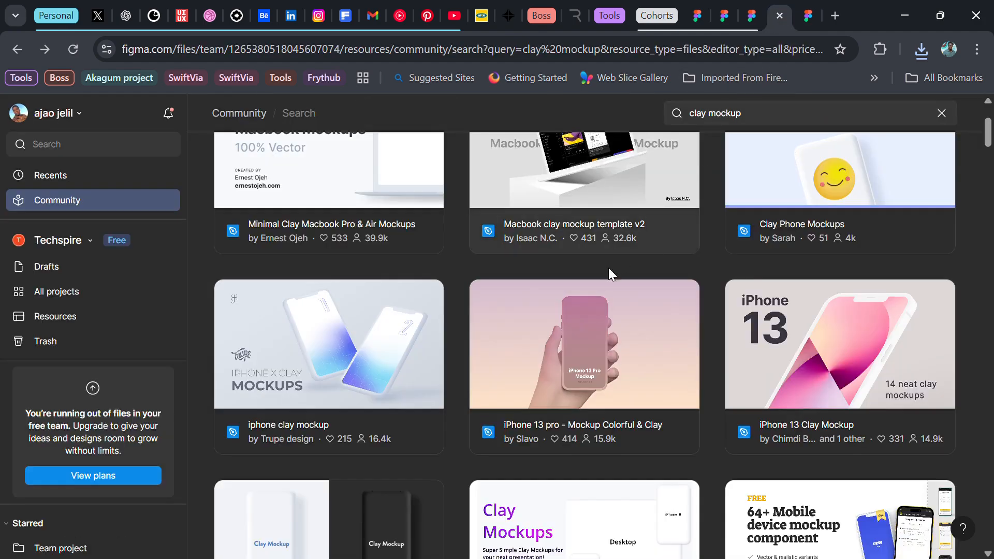
scroll(607, 268, up, 3)
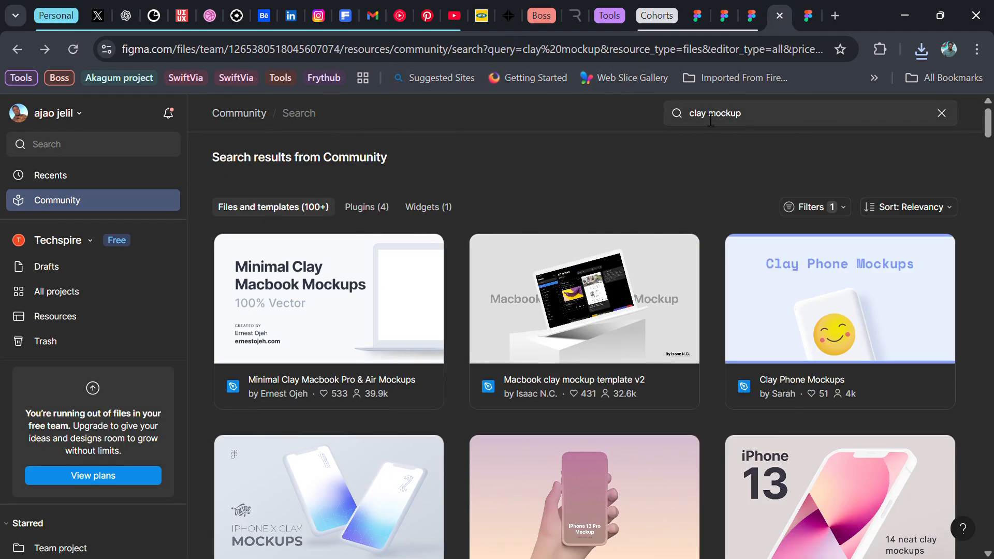
drag(709, 120, 665, 118)
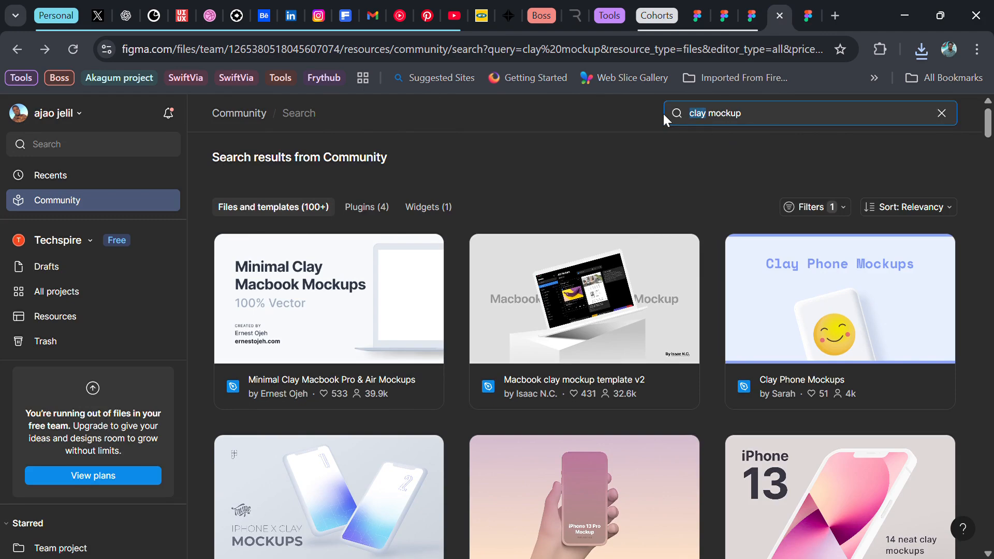
text(phone)
key(Return)
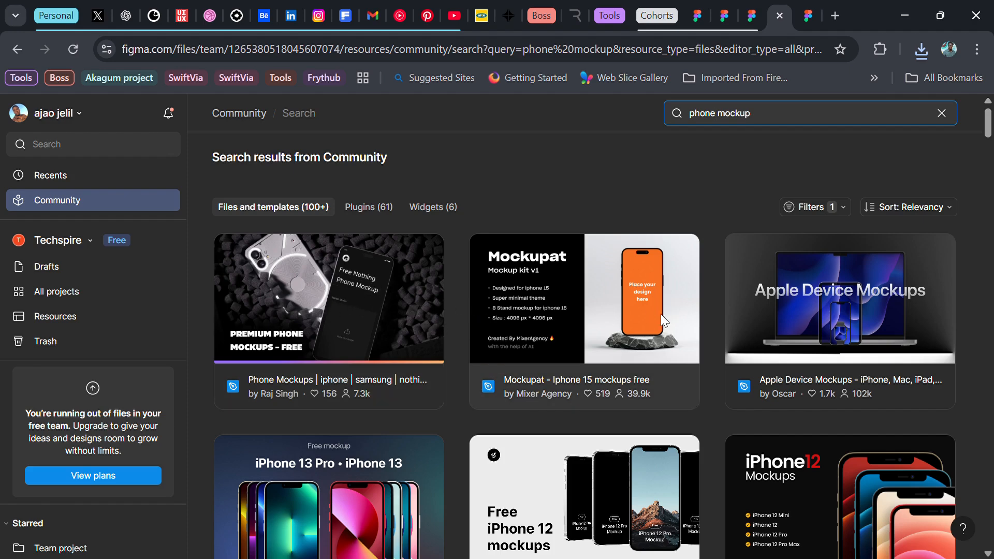
click(322, 295)
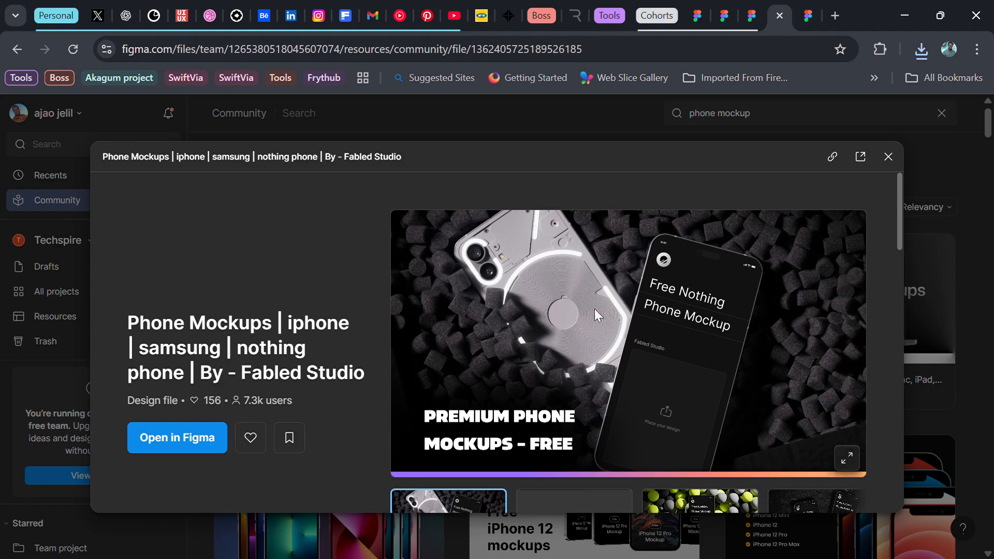
- Open the Phone Mockups file as a copy, choosing the Techspire team as destination
click(194, 438)
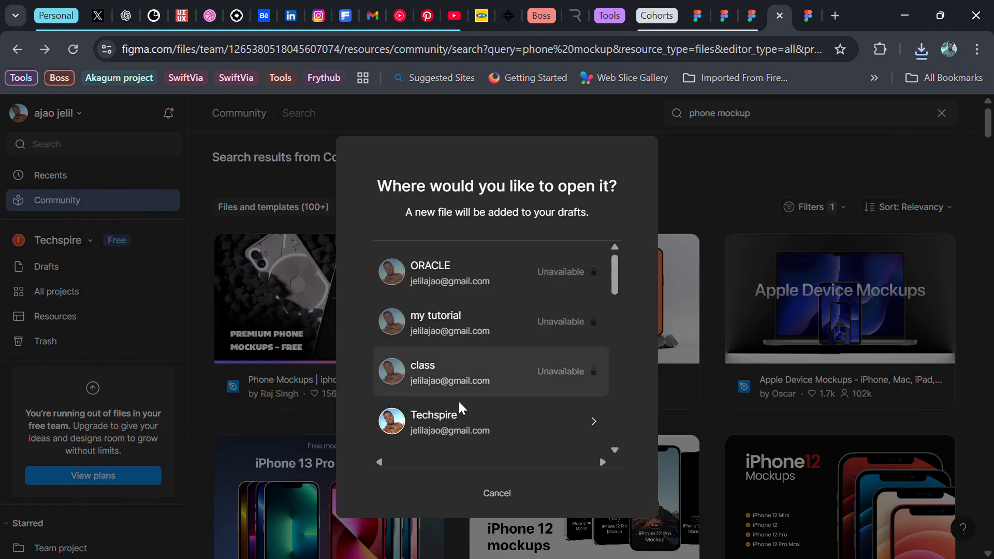
click(456, 414)
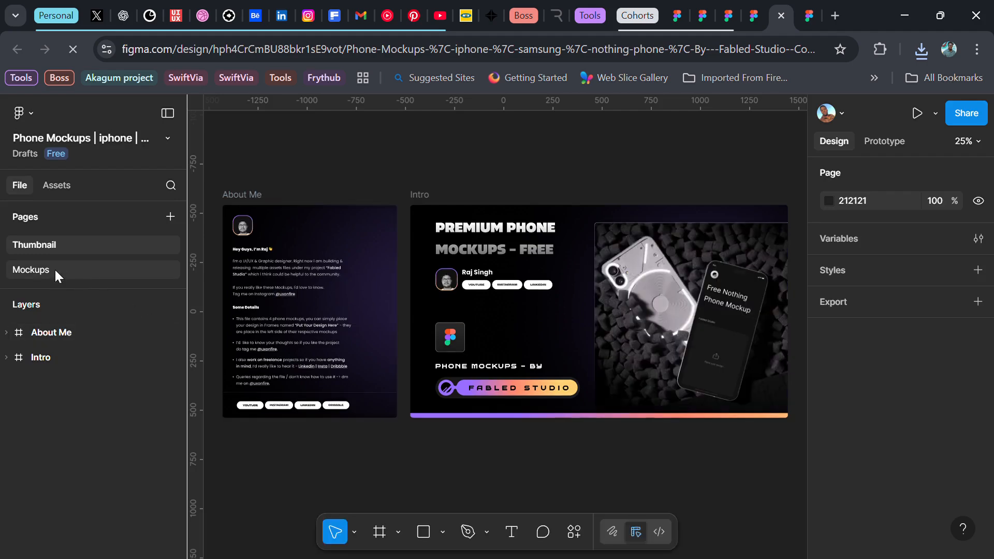
- On the Mockups page, select the dark pebble-background mockup Frame 4 (4000 × 3000)
click(55, 269)
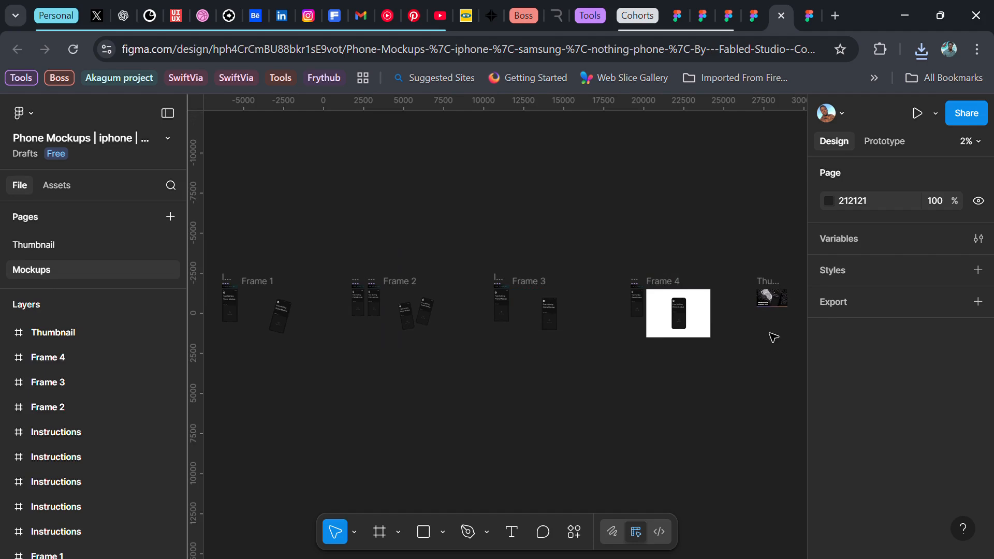
scroll(766, 334, up, 3)
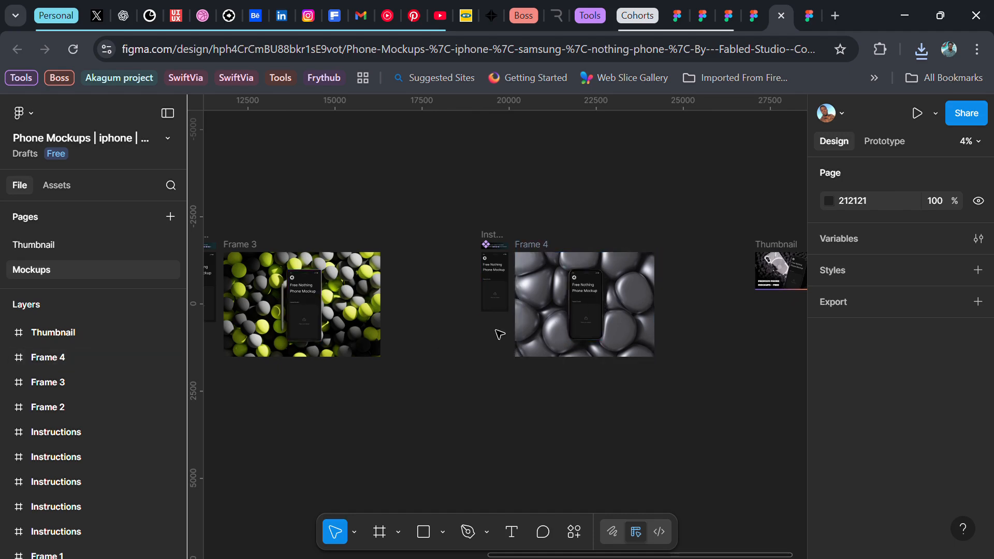
scroll(500, 334, left, 7)
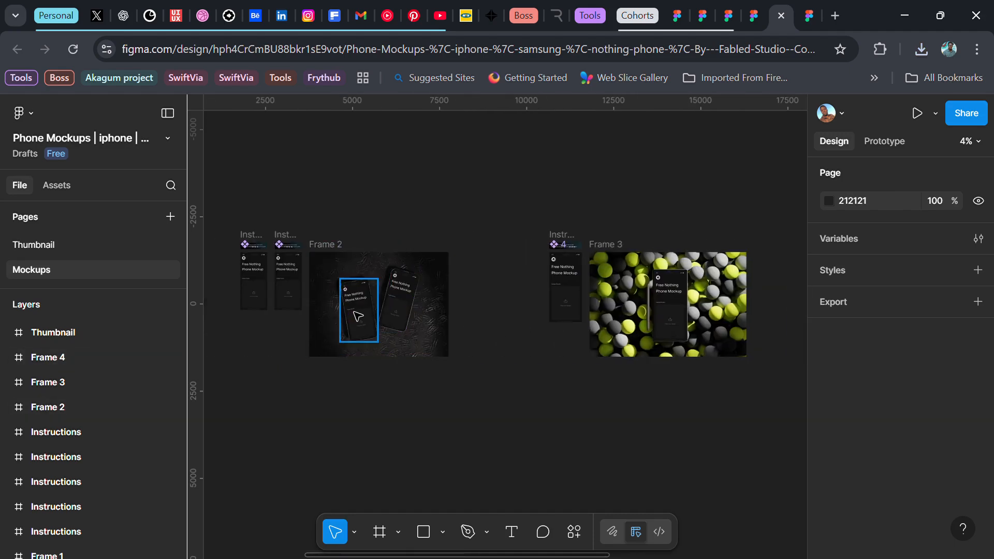
scroll(484, 331, right, 5)
scroll(761, 302, up, 3)
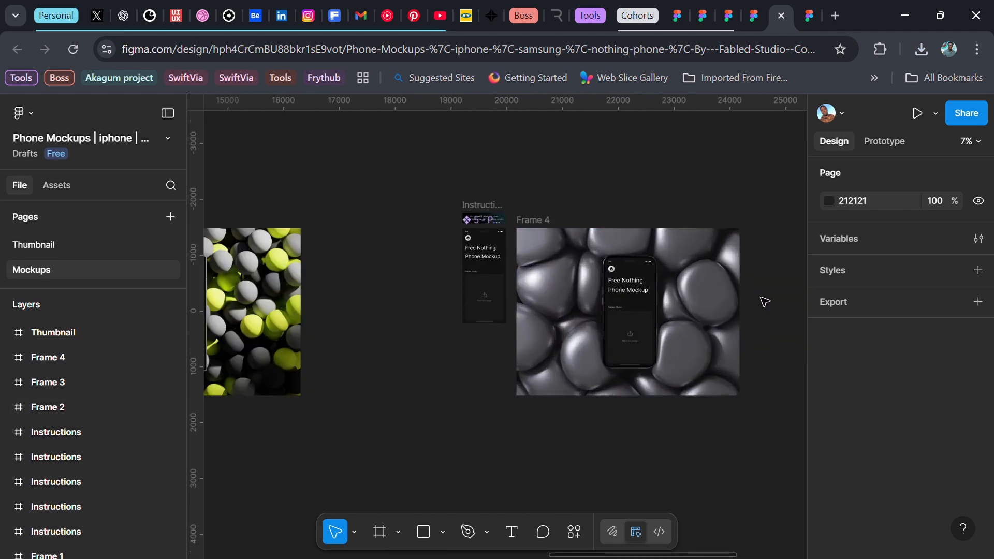
scroll(765, 301, up, 2)
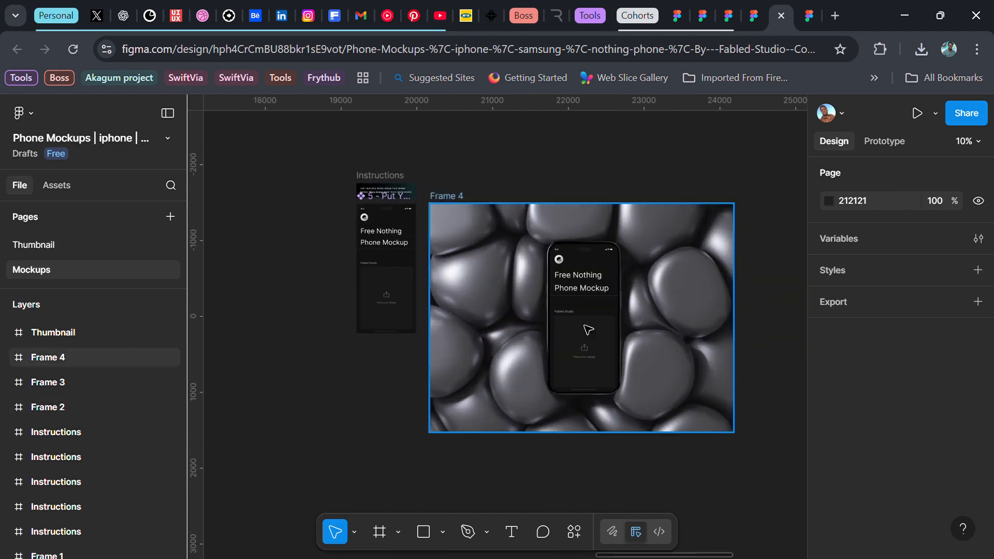
click(439, 202)
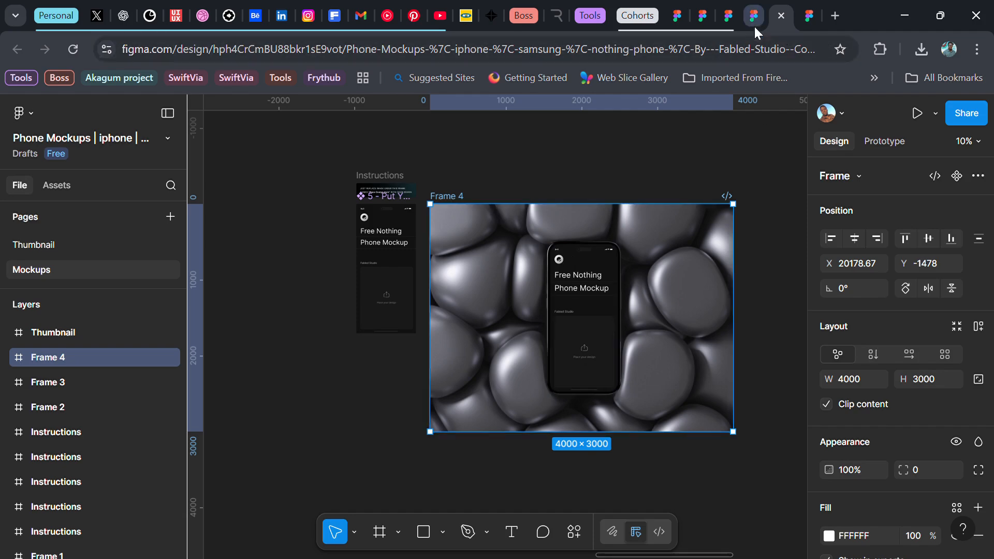
click(729, 16)
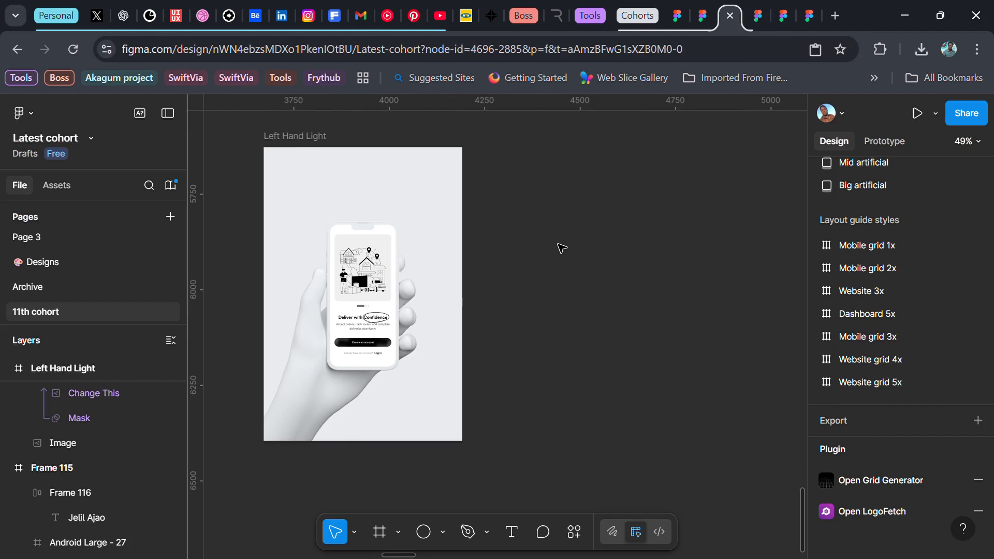
- Paste Frame 4, scale it to height 1000 (1333.33 × 1000), and place it beside Left Hand Light
key(ctrl+v)
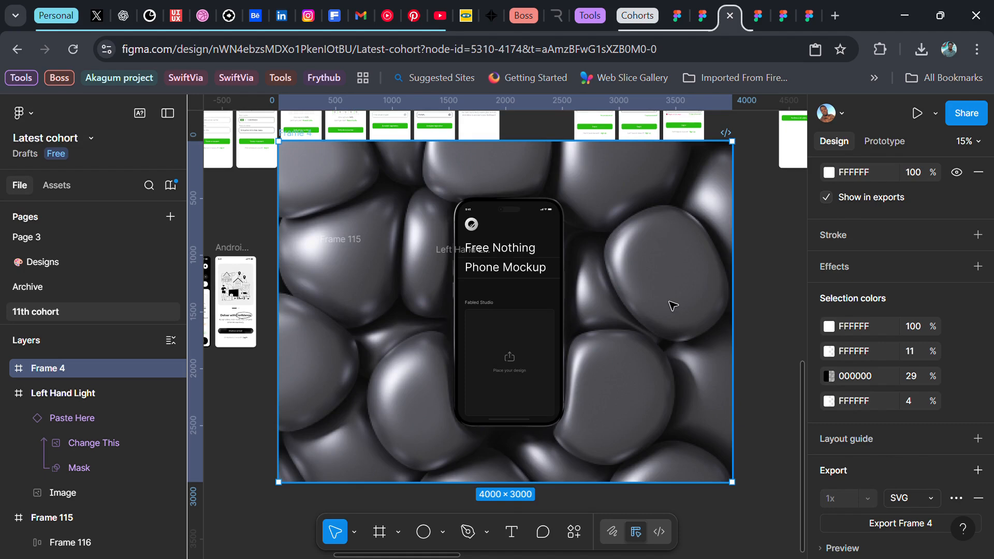
key(k)
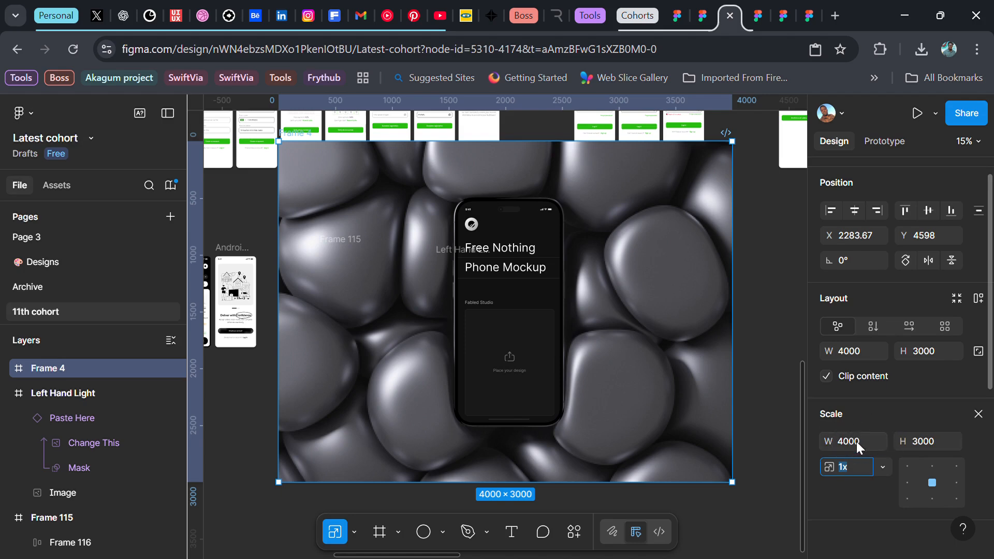
click(933, 443)
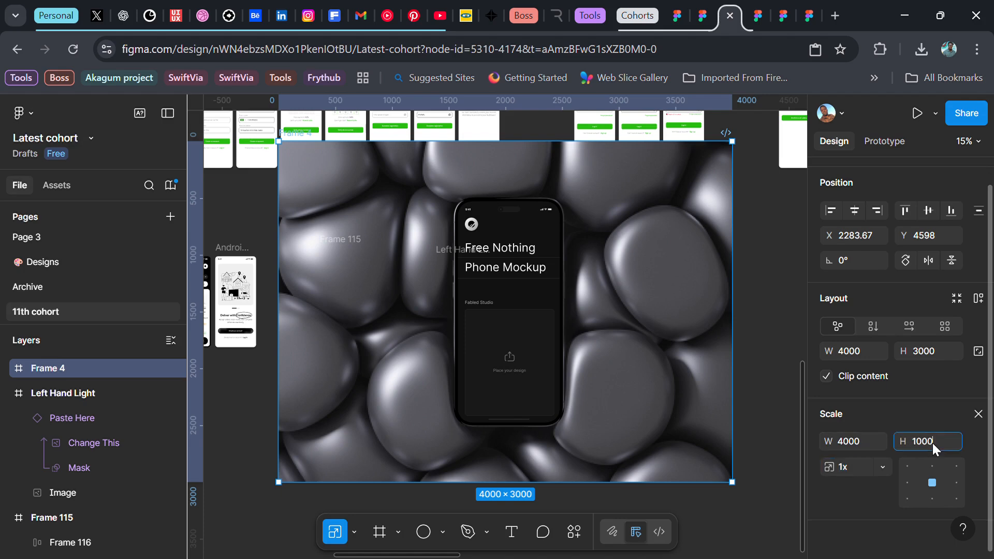
text(1000)
key(Return)
drag(527, 304, 541, 285)
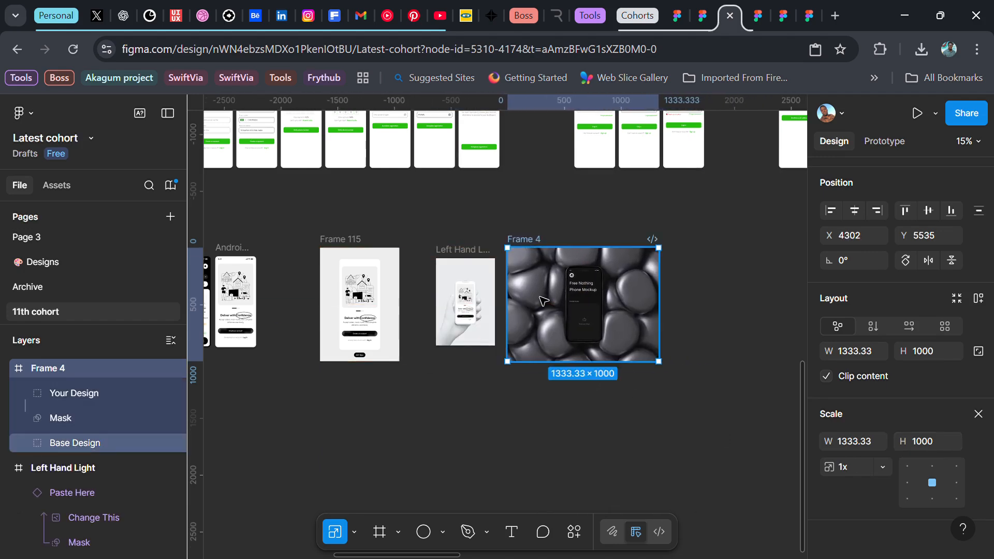
scroll(543, 301, up, 5)
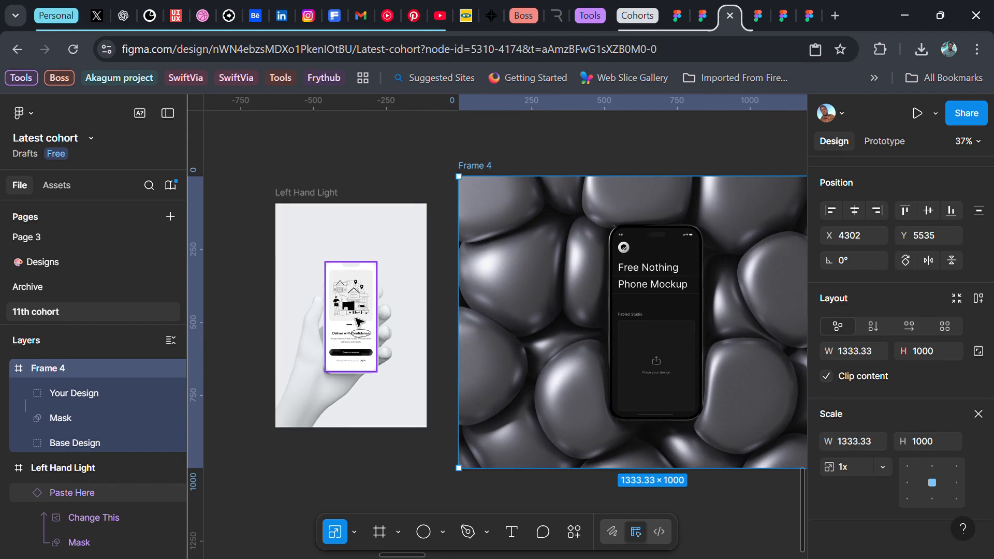
scroll(359, 321, left, 5)
click(305, 283)
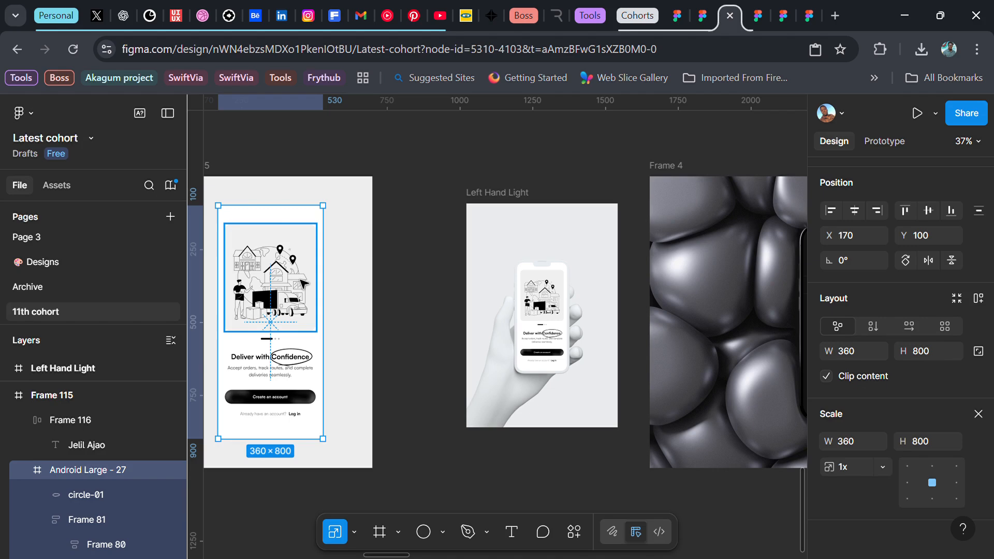
- Copy Android Large - 27 as PNG and paste it into the Place Design Here image fill
key(ctrl+shift+c)
scroll(473, 360, right, 5)
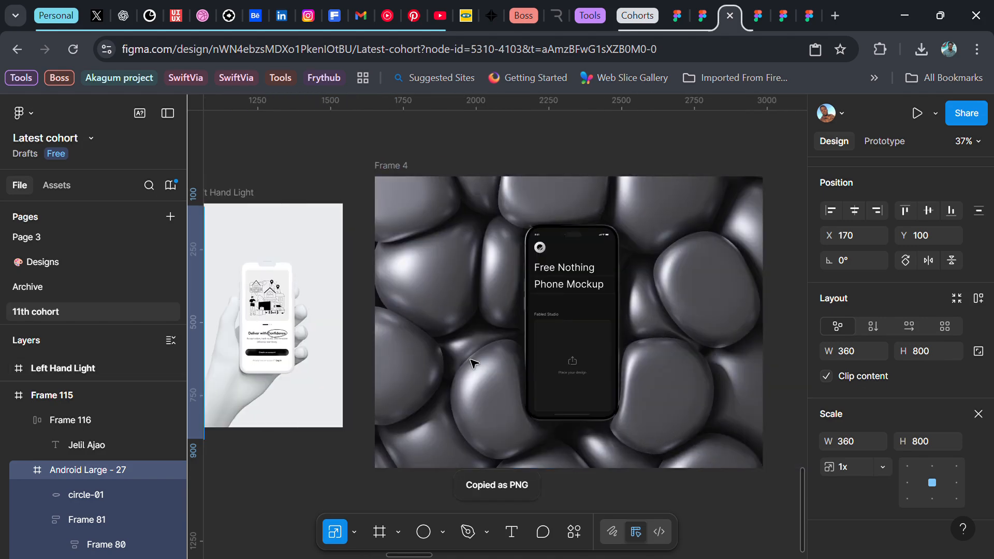
scroll(471, 360, right, 2)
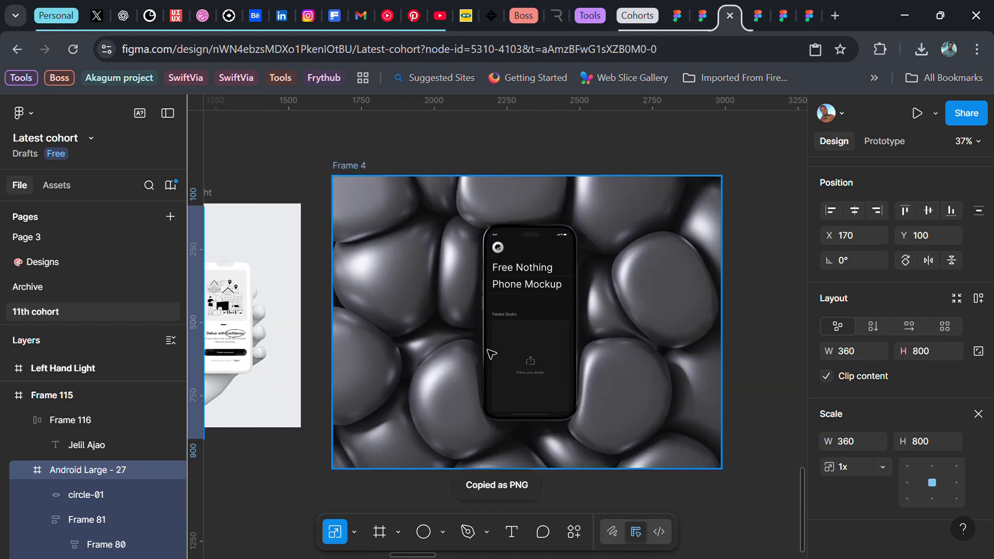
click(540, 302)
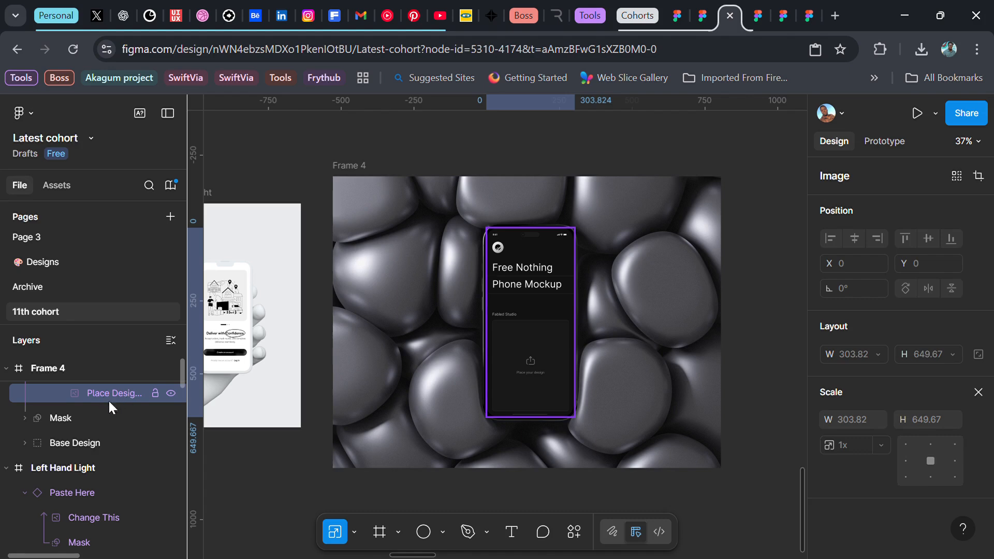
click(978, 394)
scroll(839, 407, down, 4)
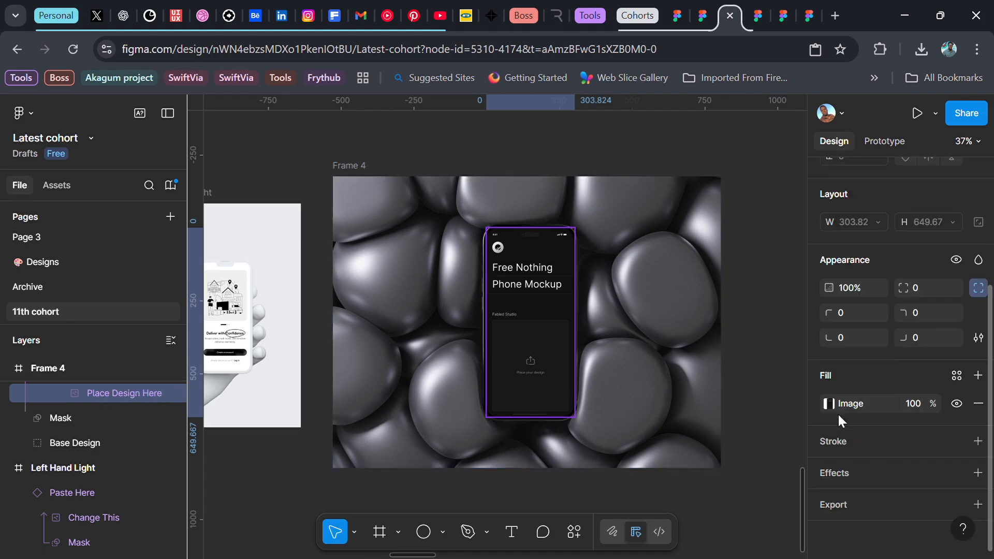
click(812, 405)
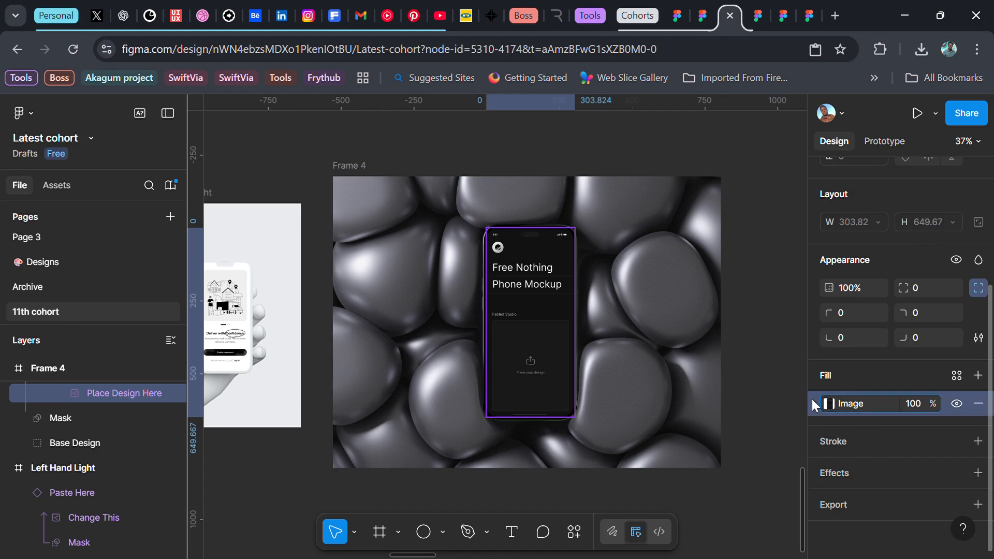
key(ctrl+v)
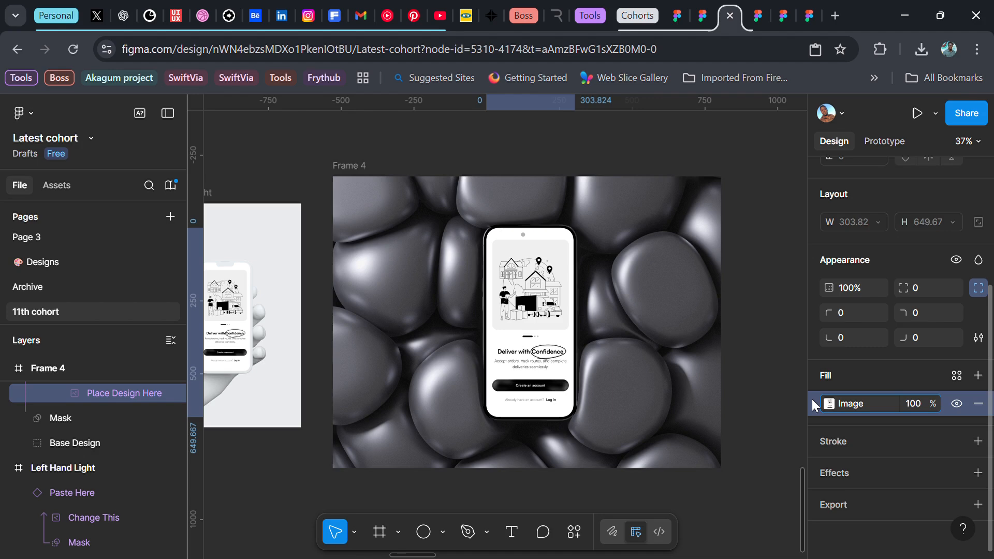
click(770, 235)
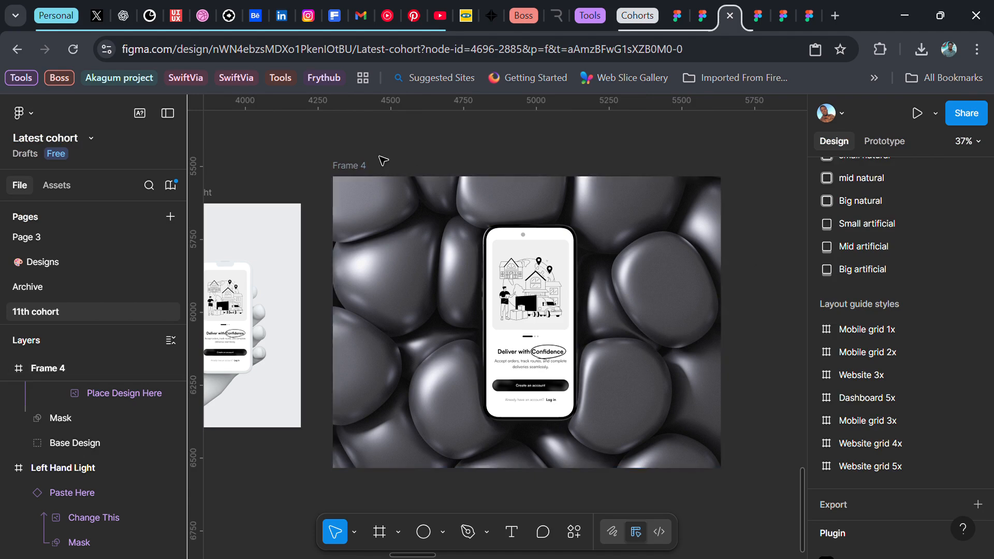
- Select Frame 4 and narrow it from 1333.33 × 1000 to 693 × 1000 around the phone
click(343, 176)
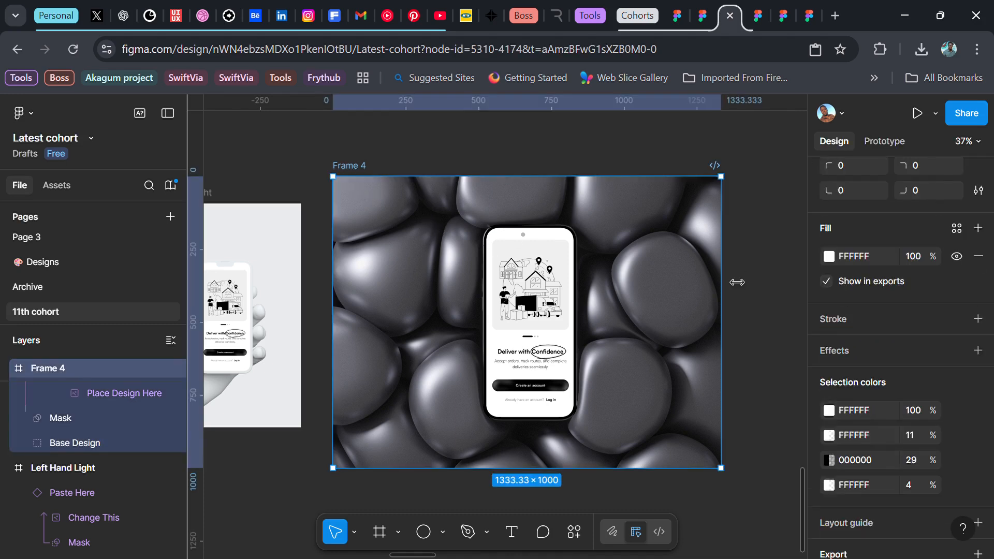
drag(737, 282, 639, 282)
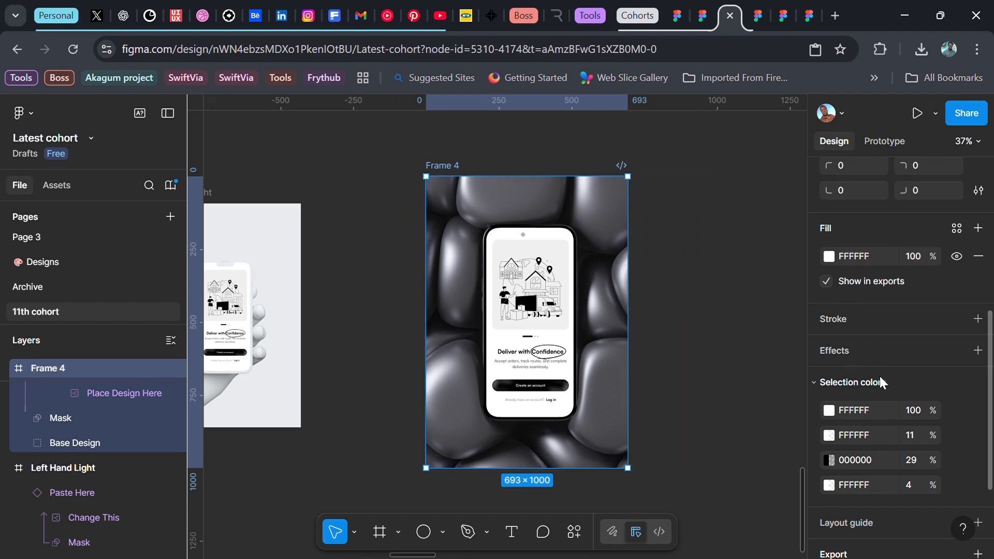
scroll(883, 386, down, 3)
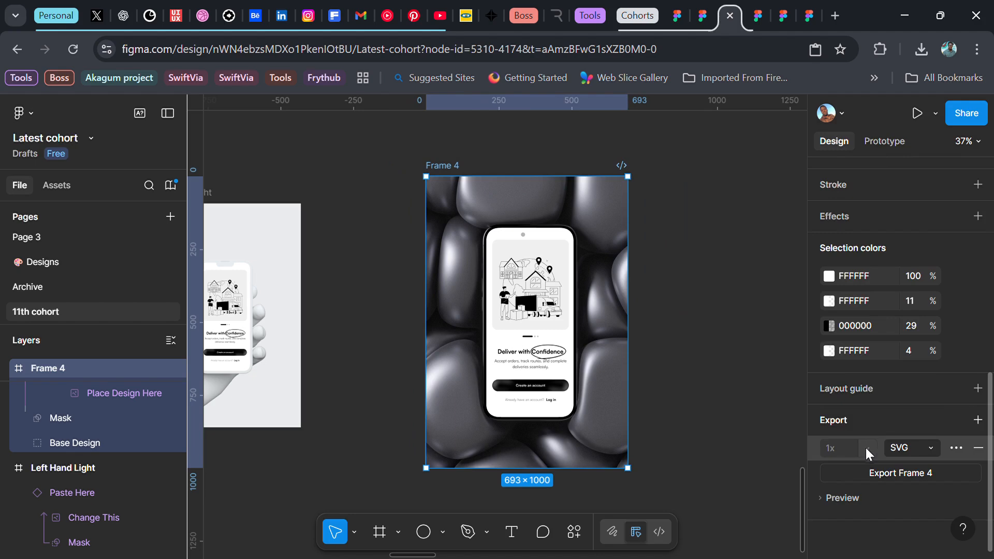
- Export Frame 4's 693 × 1000 pebble mockup as a PNG at 3x scale
click(929, 448)
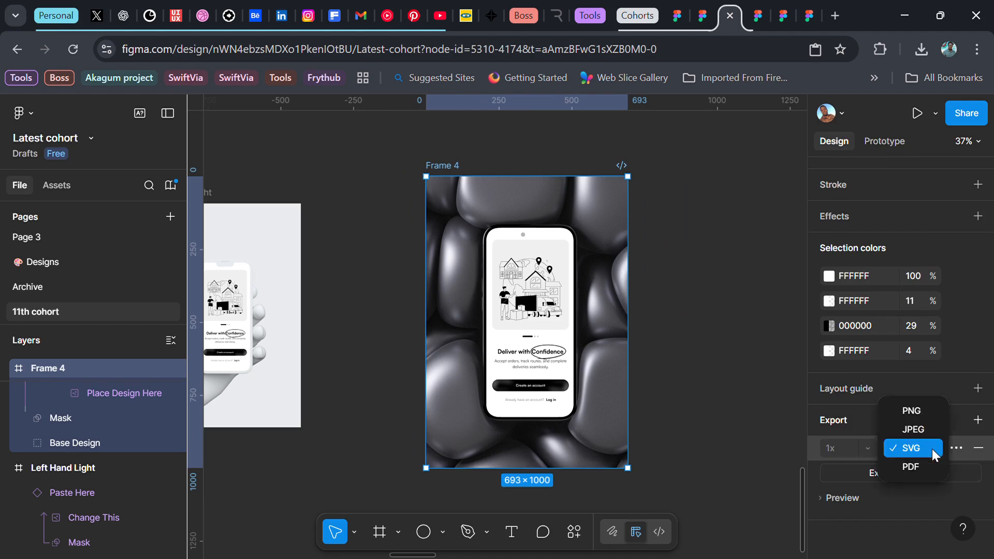
click(915, 410)
click(867, 448)
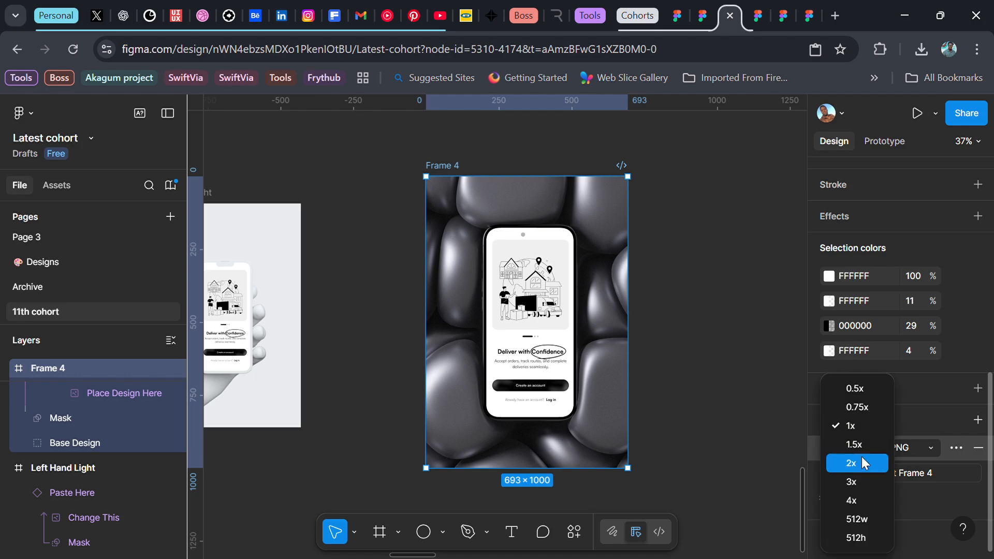
click(850, 483)
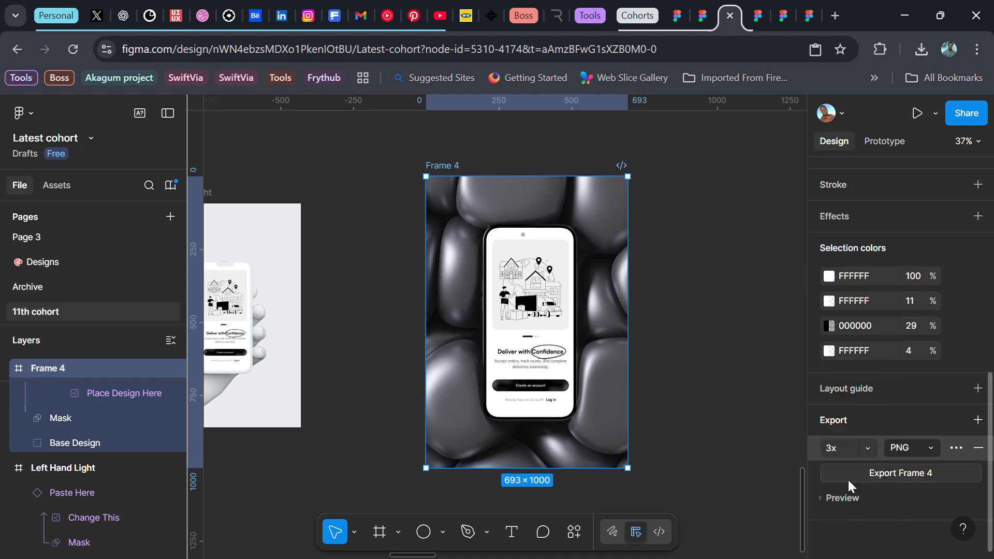
click(910, 472)
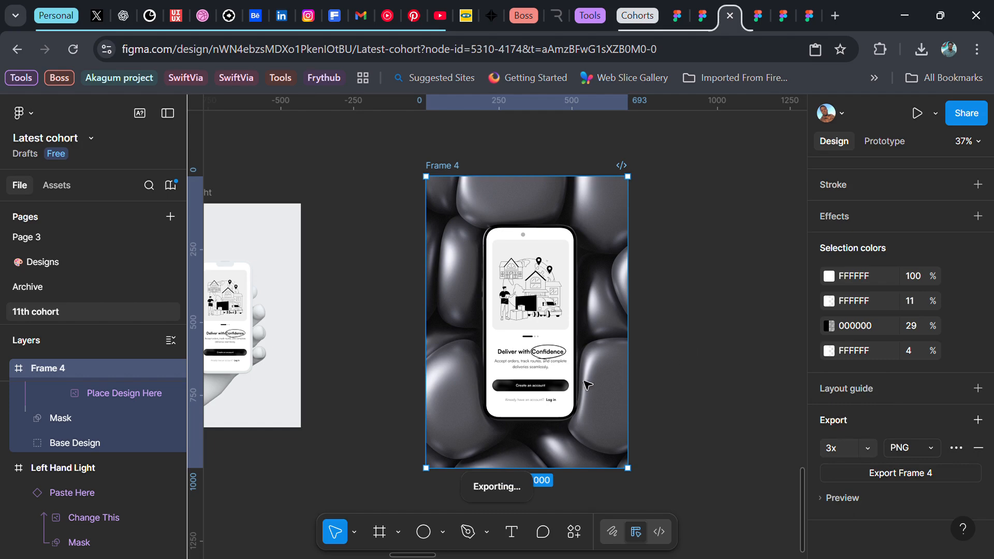
- Move Frame 4 closer to the Left Hand Light mockup
scroll(572, 290, down, 3)
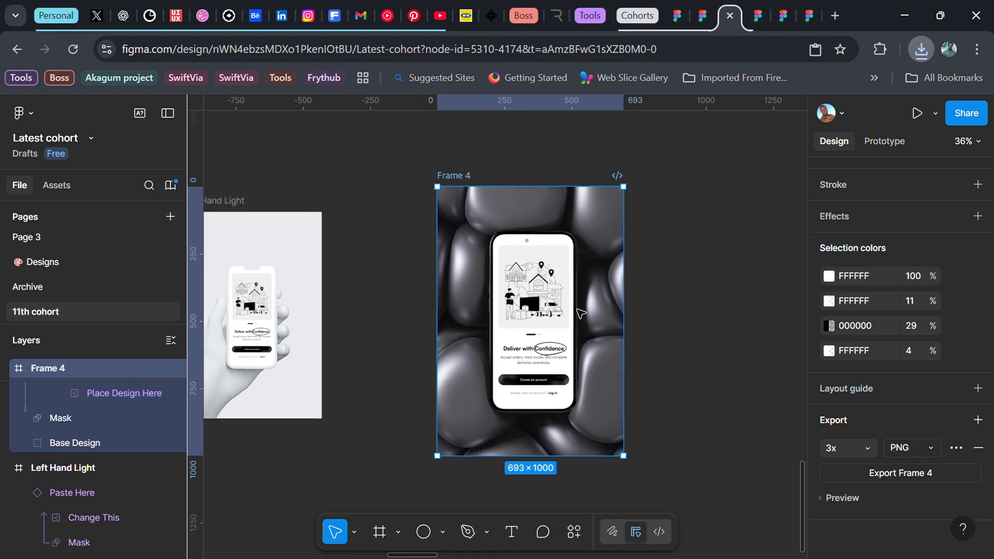
scroll(580, 312, left, 3)
drag(588, 244, 513, 252)
- Shift Left Hand Light and Frame 4 left beside Frame 115, then deselect and review the row
shift+click(413, 230)
click(406, 199)
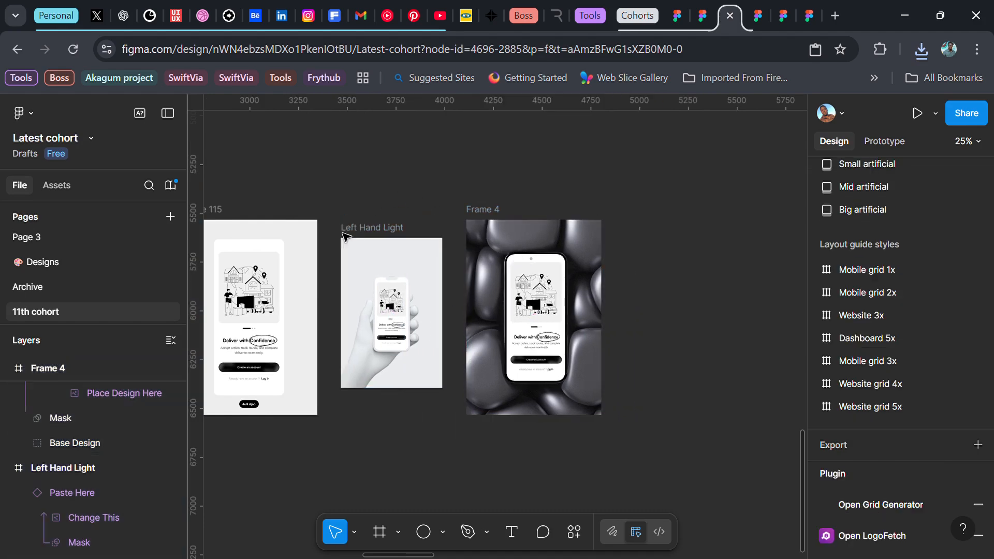
scroll(292, 309, left, 3)
scroll(293, 309, up, 2)
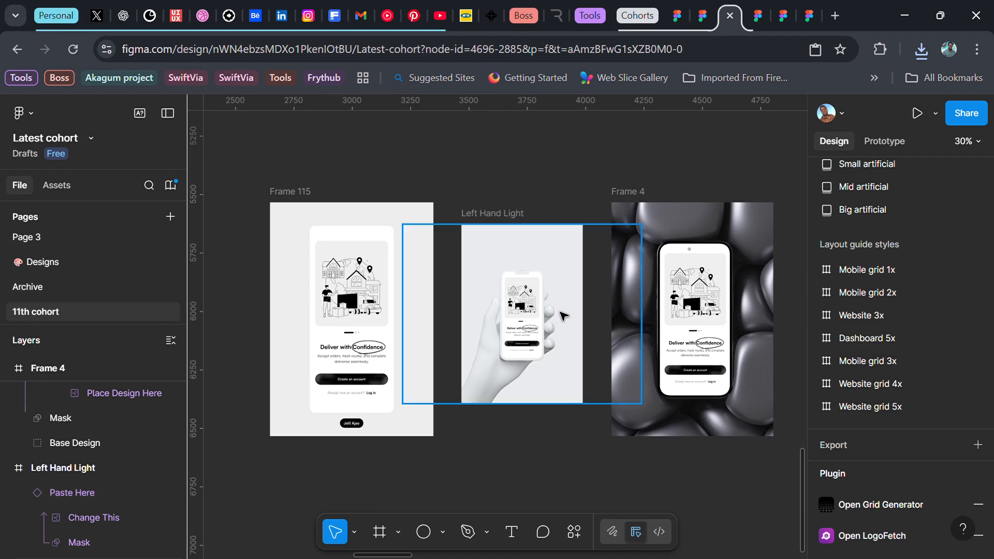
scroll(574, 303, up, 2)
scroll(502, 333, right, 3)
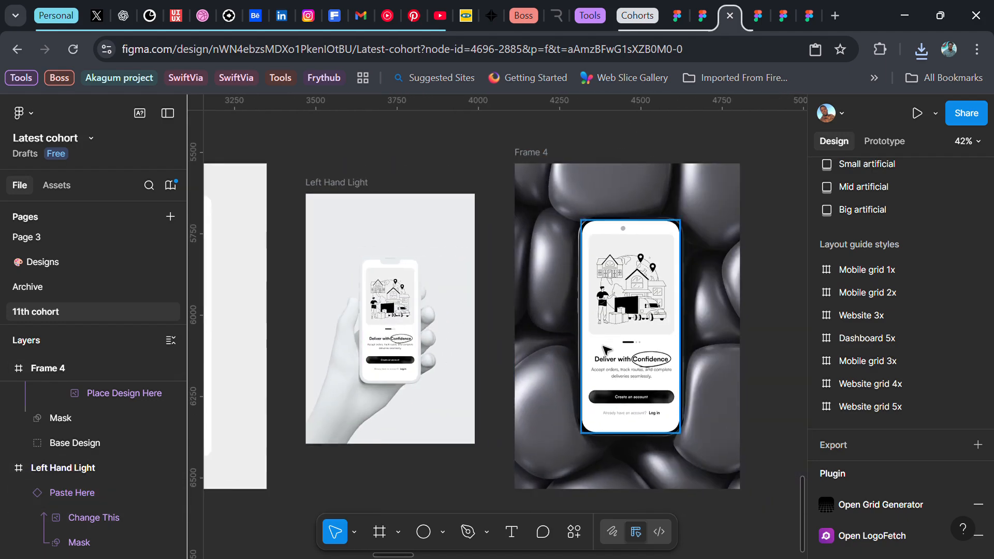
scroll(539, 244, left, 2)
scroll(468, 288, down, 2)
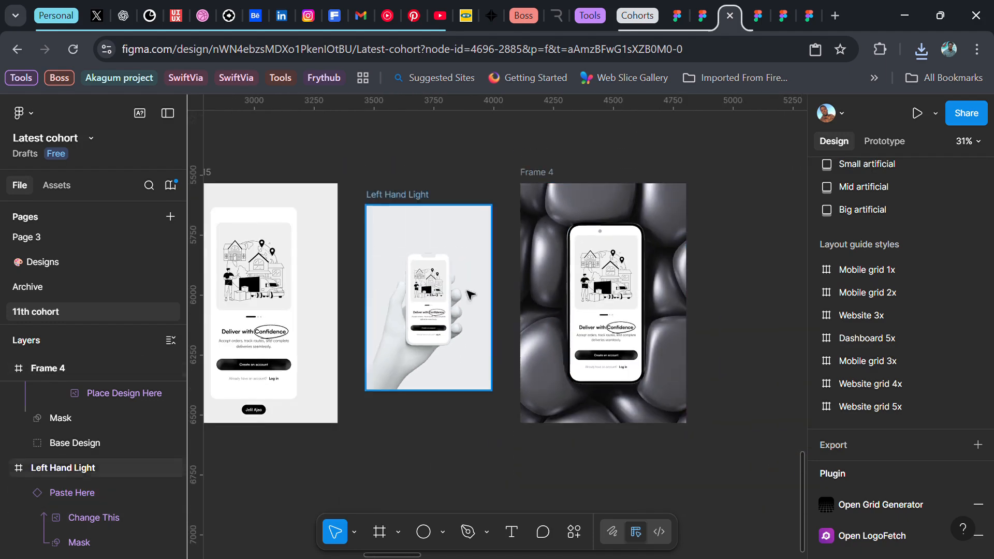
scroll(466, 286, left, 3)
scroll(455, 295, left, 2)
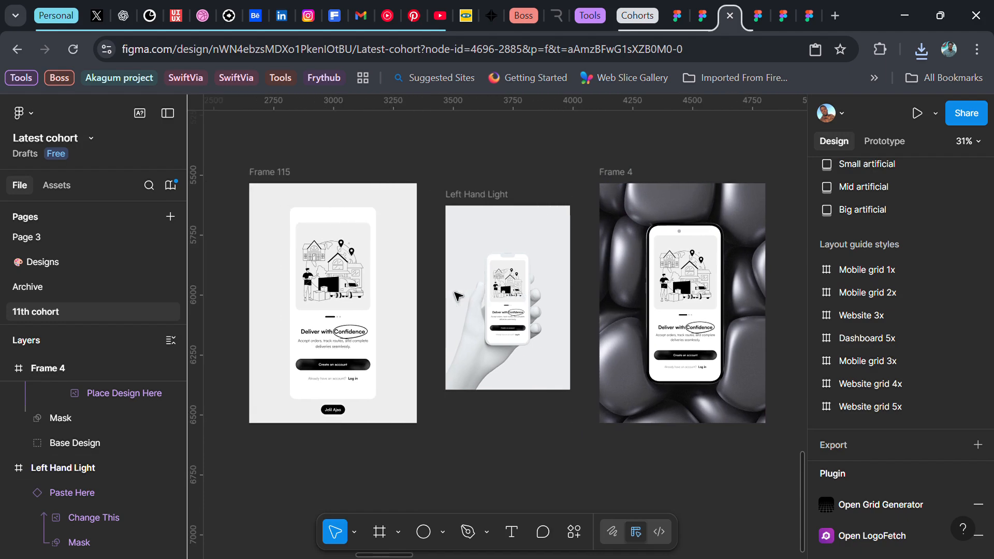